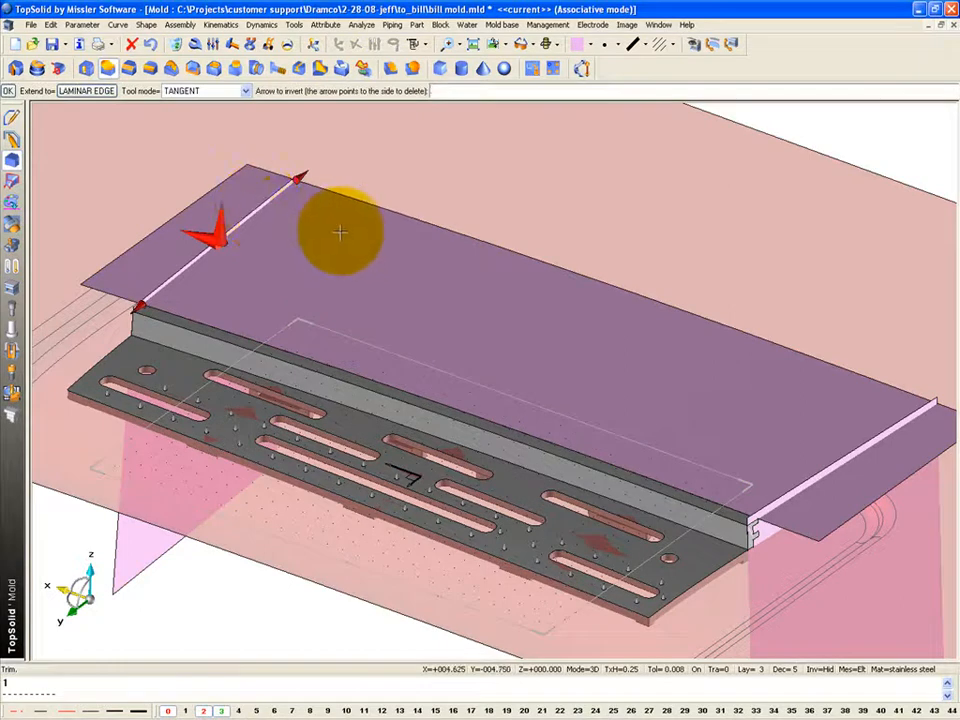
- Reciprocally trim the large top surface and the vertical end surface against each other at the part's -X end
{"action": "left_click", "coordinate": [781, 420]}
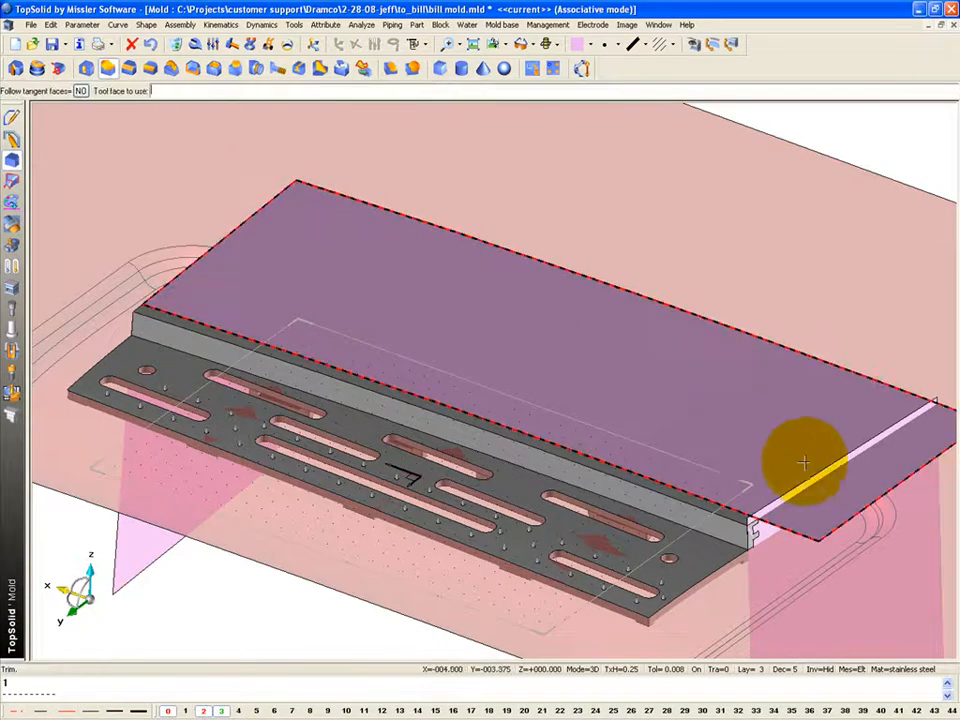
{"action": "middle_click", "coordinate": [818, 474]}
{"action": "middle_click_drag", "start_coordinate": [733, 389], "coordinate": [516, 309]}
{"action": "middle_click", "coordinate": [516, 309]}
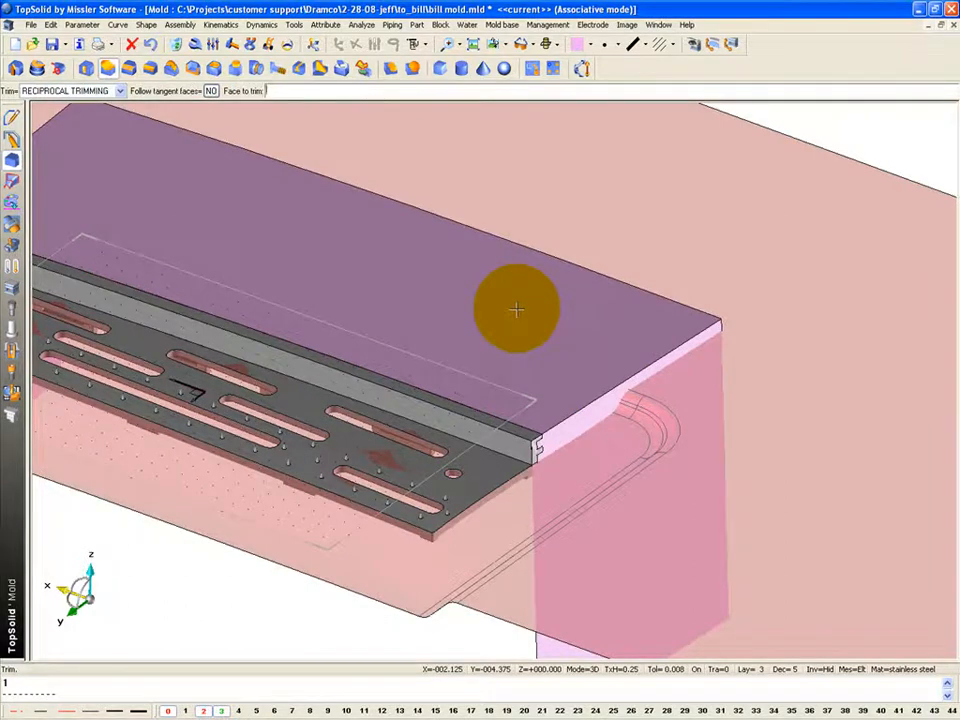
- Copy the stepped edge profiles at the -X and +X ends of the part as edge-path curves
{"action": "scroll", "coordinate": [557, 437], "scroll_direction": "up", "scroll_amount": 5}
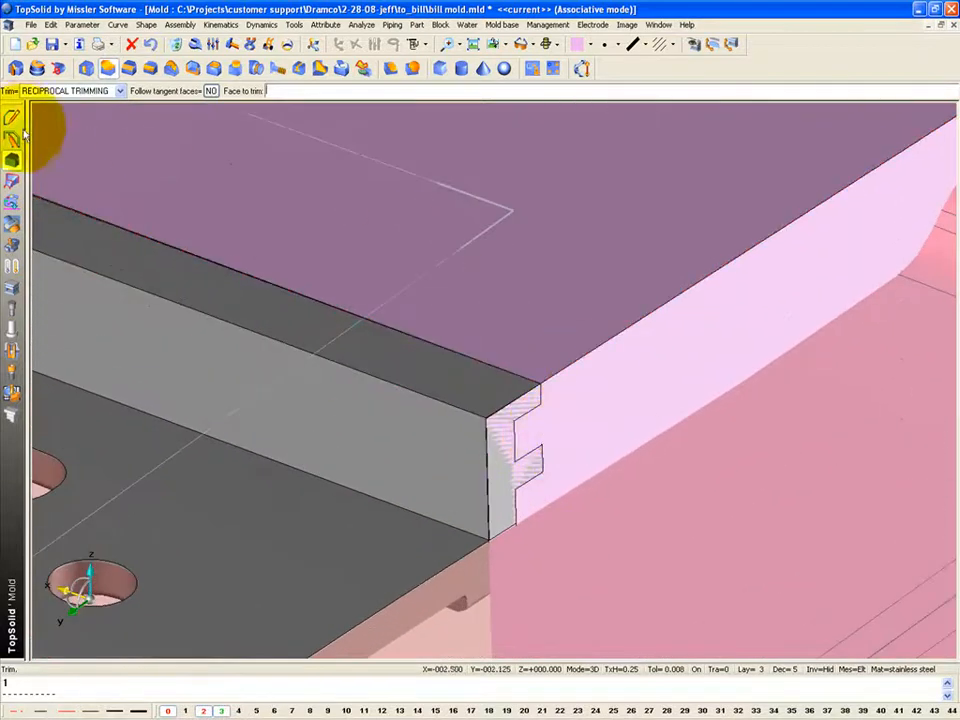
{"action": "left_click", "coordinate": [14, 117]}
{"action": "left_click", "coordinate": [277, 68]}
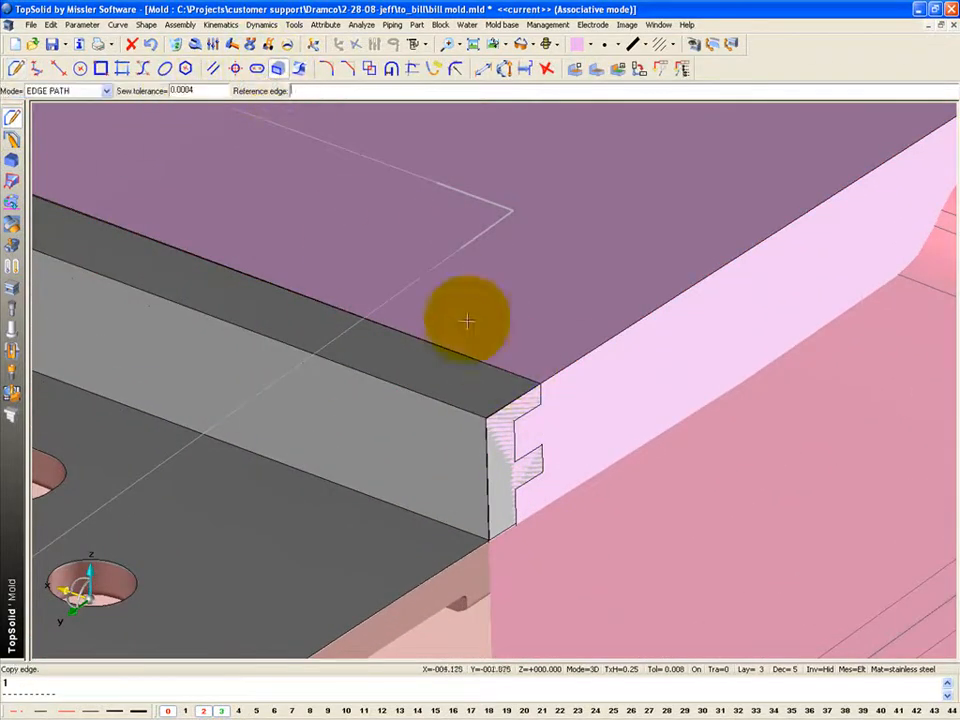
{"action": "left_click", "coordinate": [531, 407]}
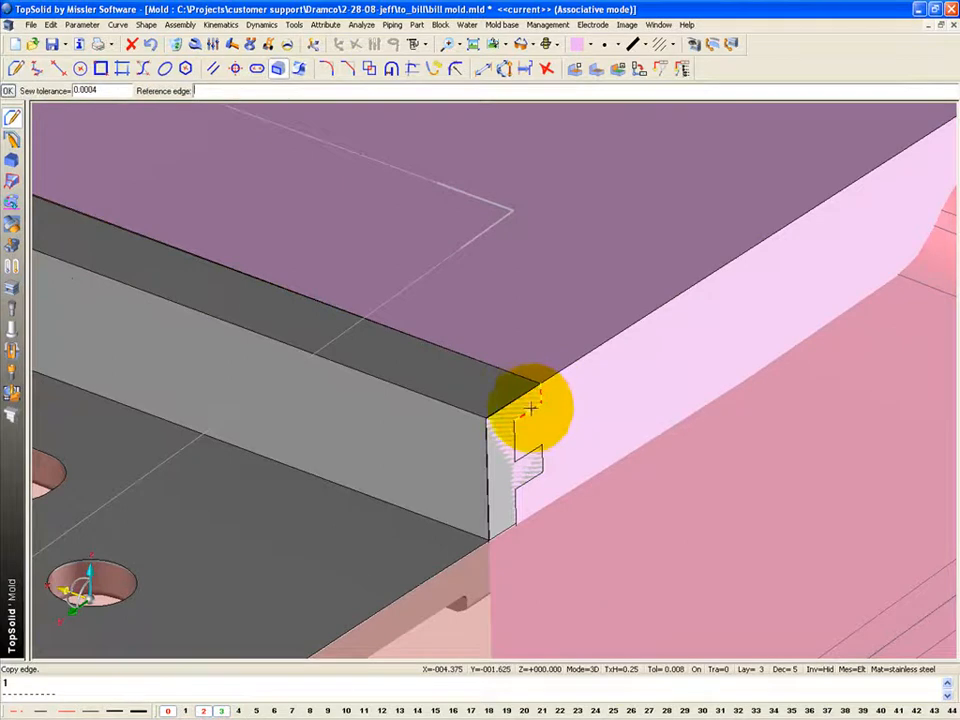
{"action": "left_click", "coordinate": [531, 478]}
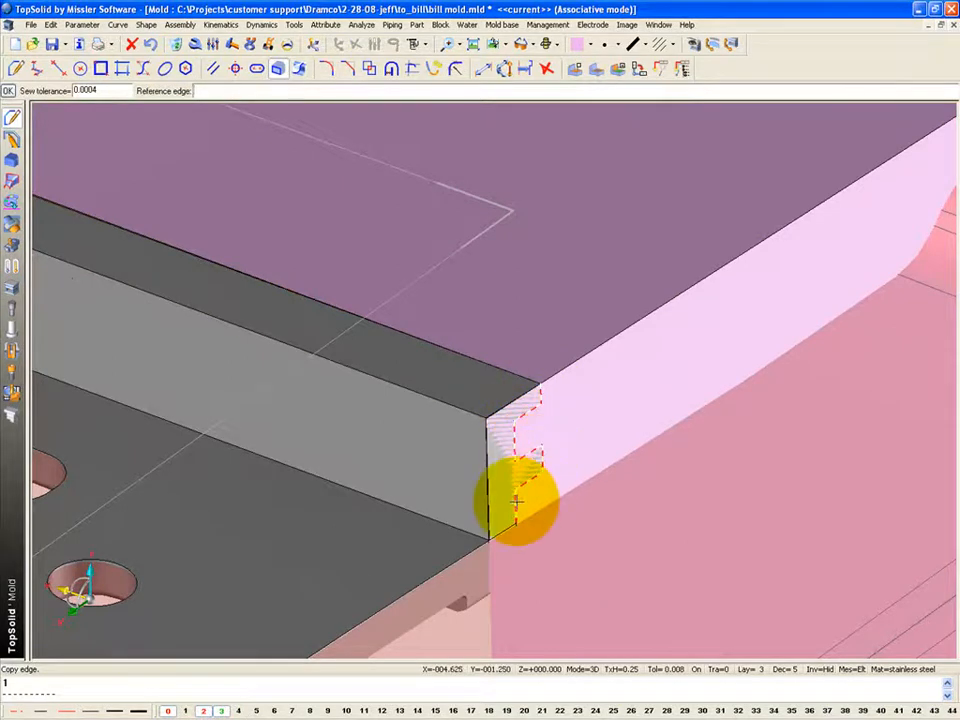
{"action": "right_click", "coordinate": [694, 506]}
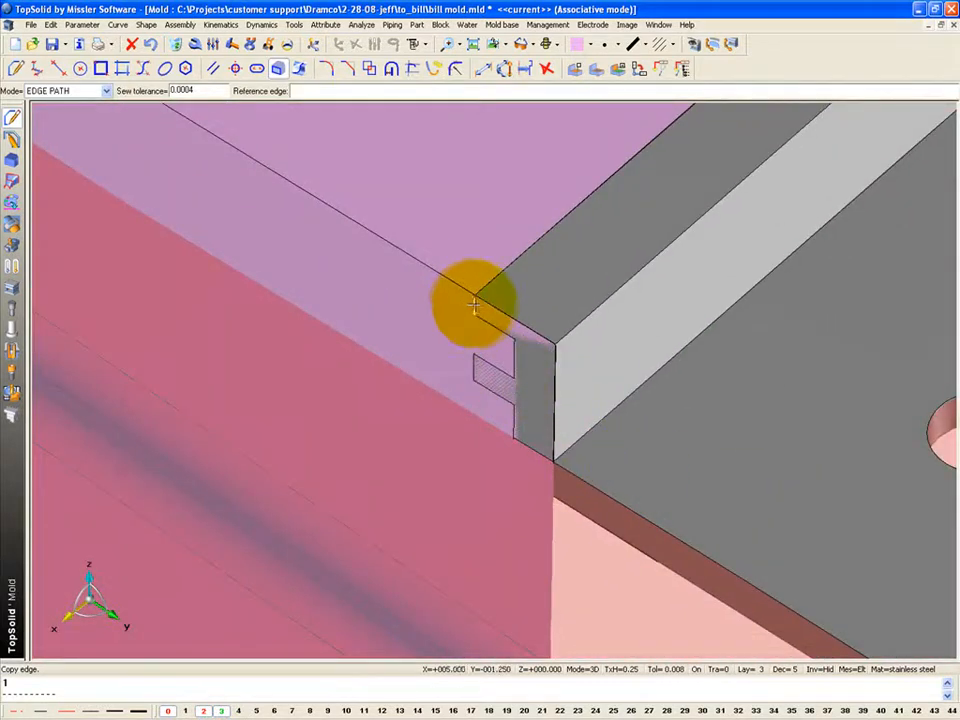
{"action": "left_click", "coordinate": [473, 303]}
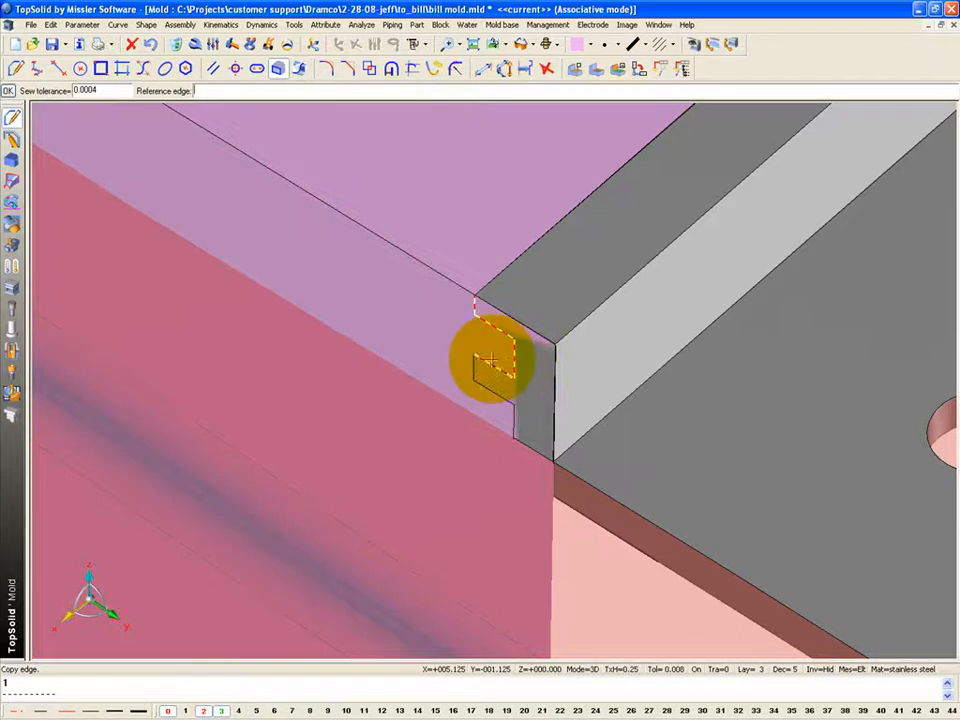
{"action": "key", "text": "Return"}
- Try to trim the vertical +X end surface by shape, using its copied stepped profile curve as the tool
{"action": "left_click", "coordinate": [11, 160]}
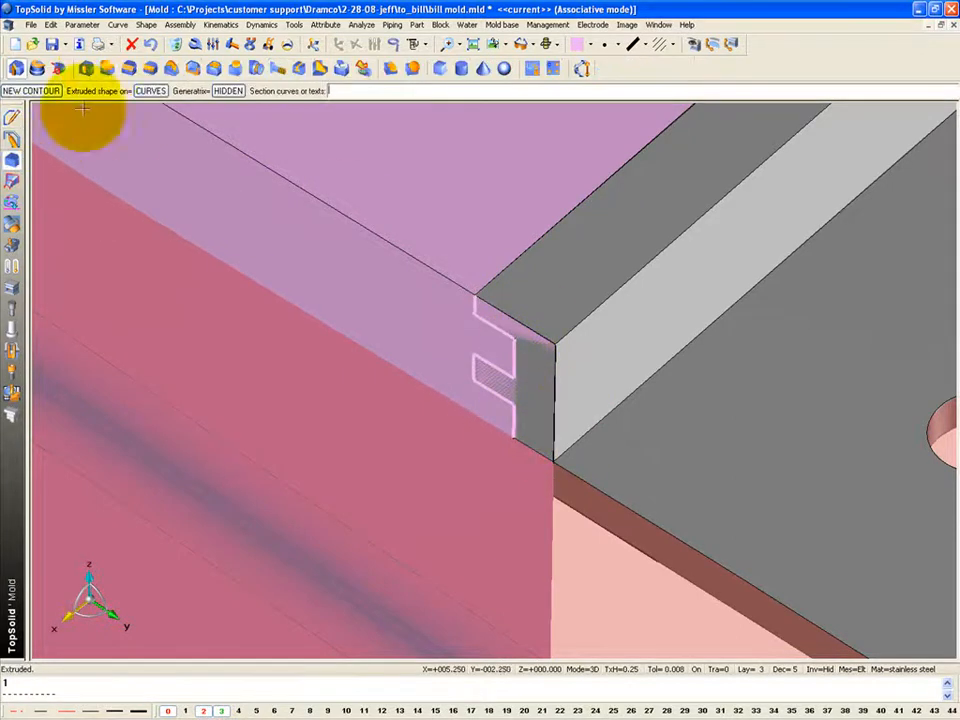
{"action": "left_click", "coordinate": [86, 68]}
{"action": "left_click", "coordinate": [64, 92]}
{"action": "left_click", "coordinate": [58, 103]}
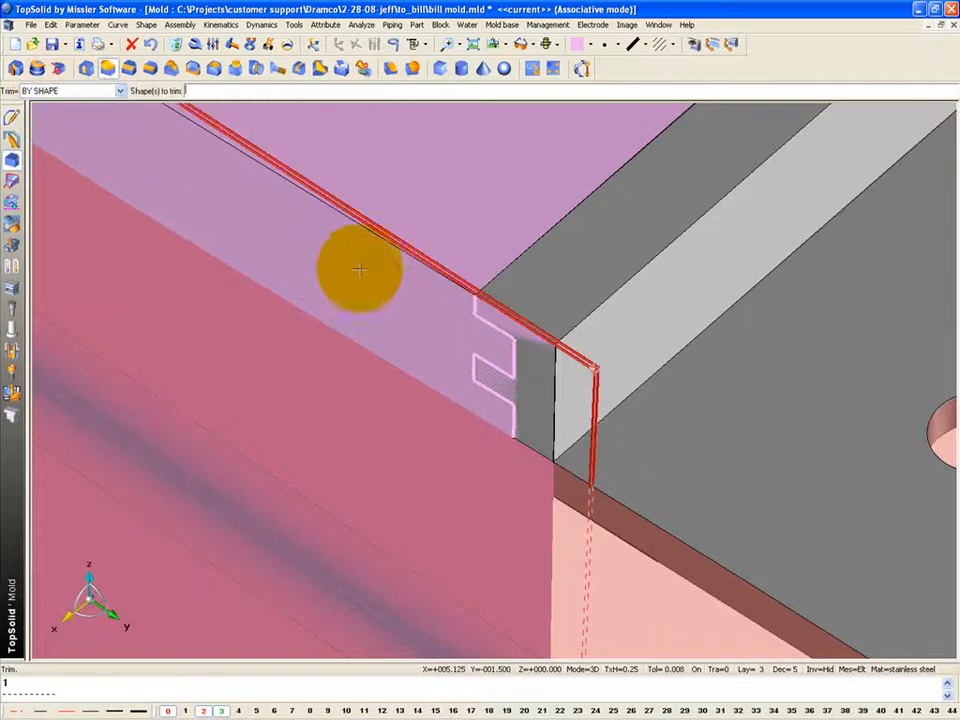
{"action": "left_click", "coordinate": [370, 285]}
{"action": "left_click", "coordinate": [481, 315]}
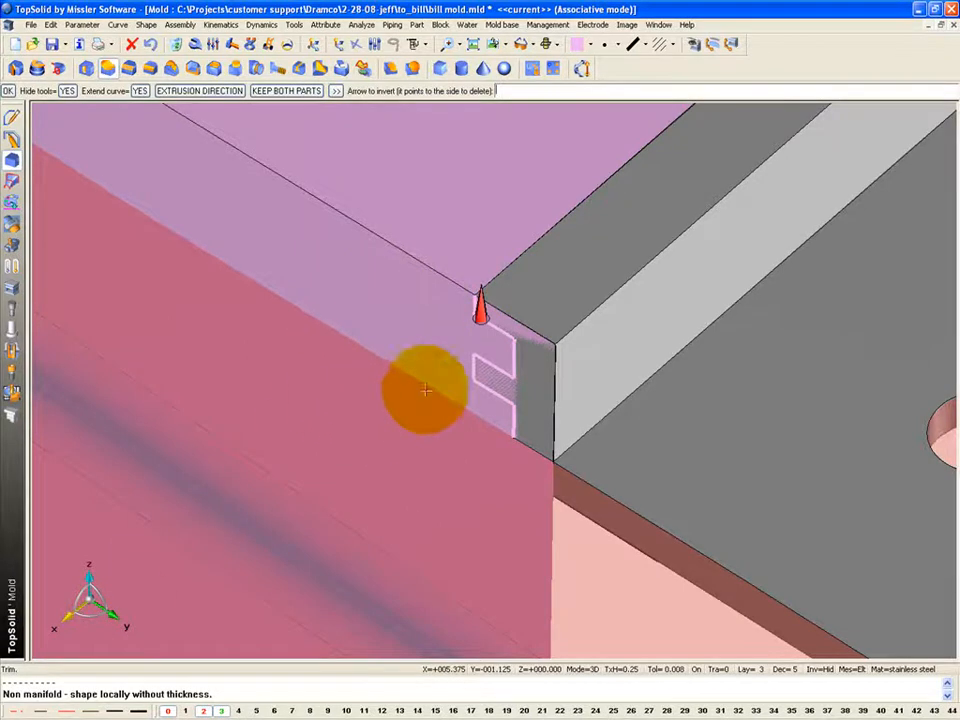
{"action": "key", "text": "Escape"}
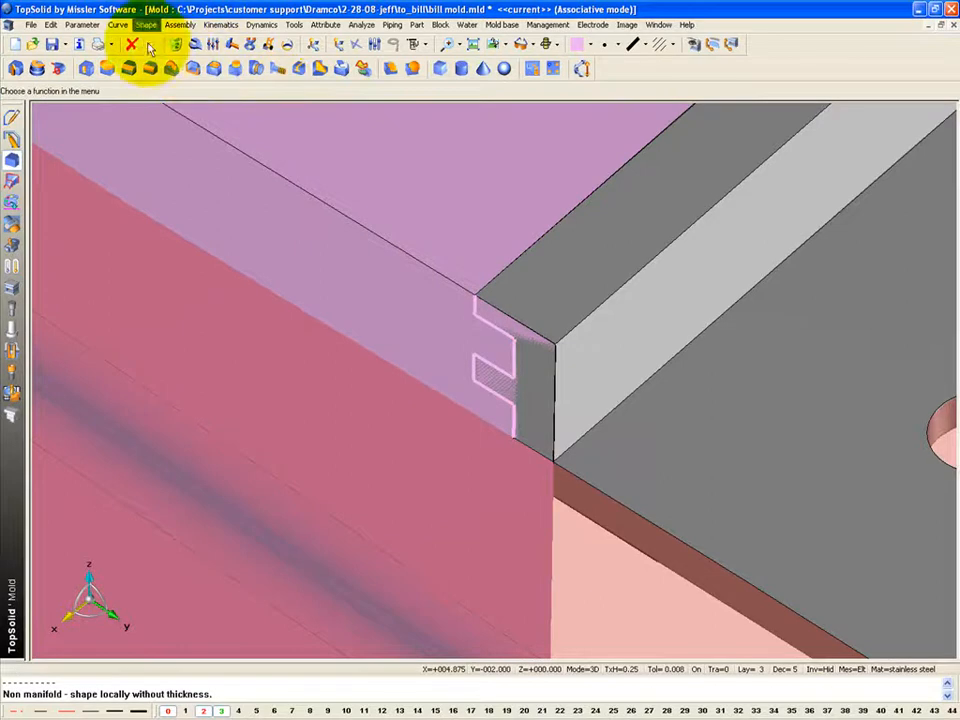
- Extend both ends of the copied stepped profile curve at the +X end beyond the end surface
{"action": "left_click", "coordinate": [117, 26]}
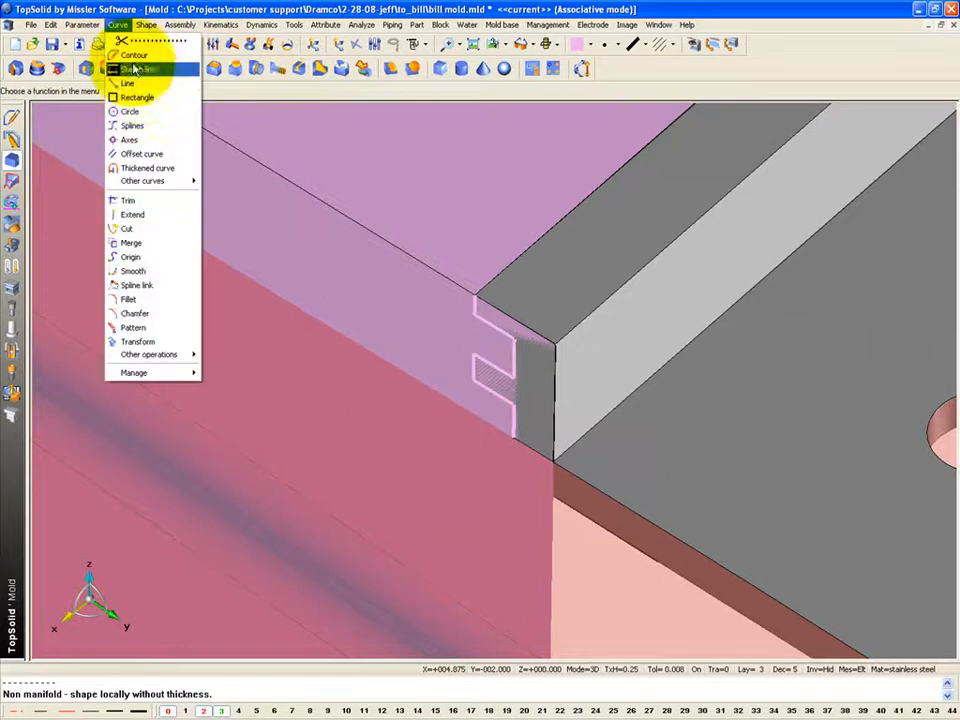
{"action": "left_click", "coordinate": [140, 214]}
{"action": "left_click", "coordinate": [474, 297]}
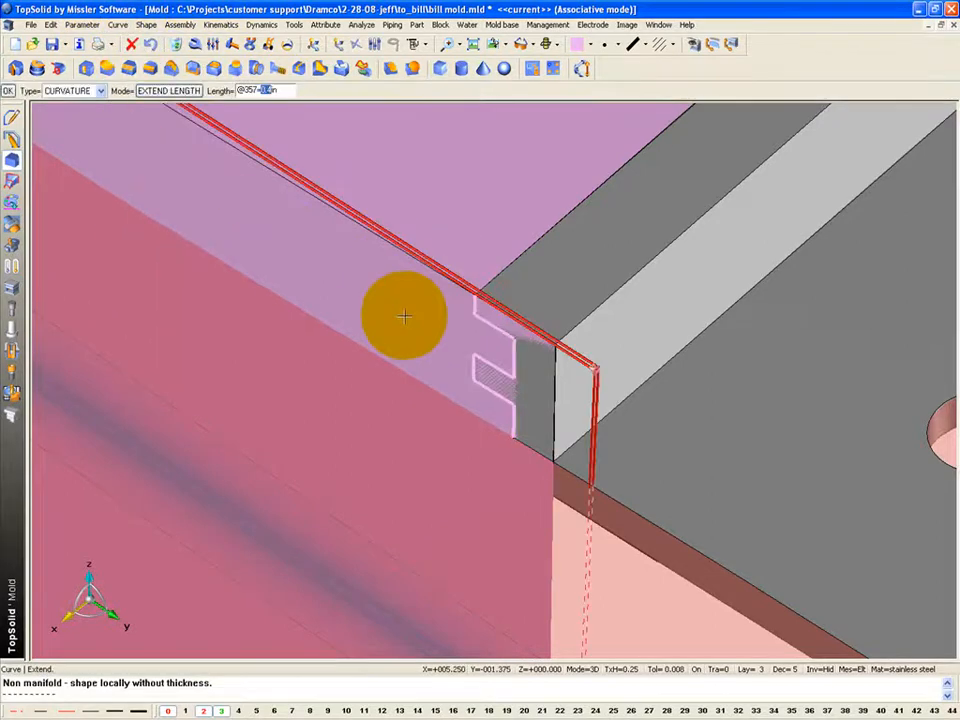
{"action": "left_click", "coordinate": [404, 315]}
{"action": "left_click", "coordinate": [511, 434]}
{"action": "left_click", "coordinate": [360, 393]}
- Extend both ends of the stepped profile curve at the -X end beyond the end surface
{"action": "scroll", "coordinate": [326, 347], "scroll_direction": "down", "scroll_amount": 5}
{"action": "middle_click_drag", "start_coordinate": [328, 349], "coordinate": [480, 375]}
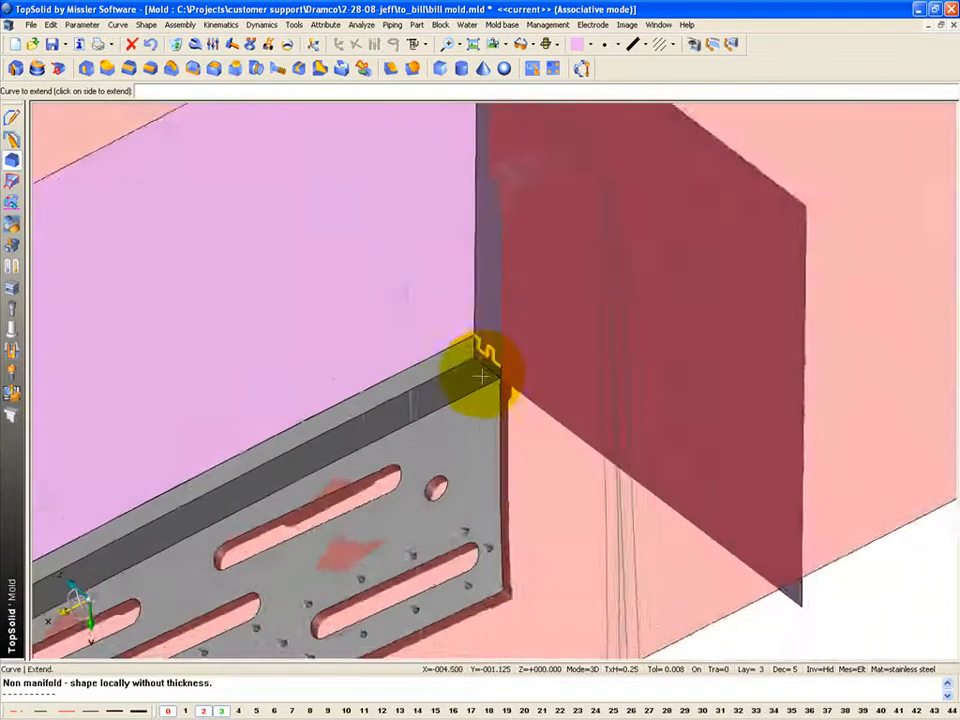
{"action": "scroll", "coordinate": [495, 372], "scroll_direction": "up", "scroll_amount": 3}
{"action": "left_click", "coordinate": [524, 345]}
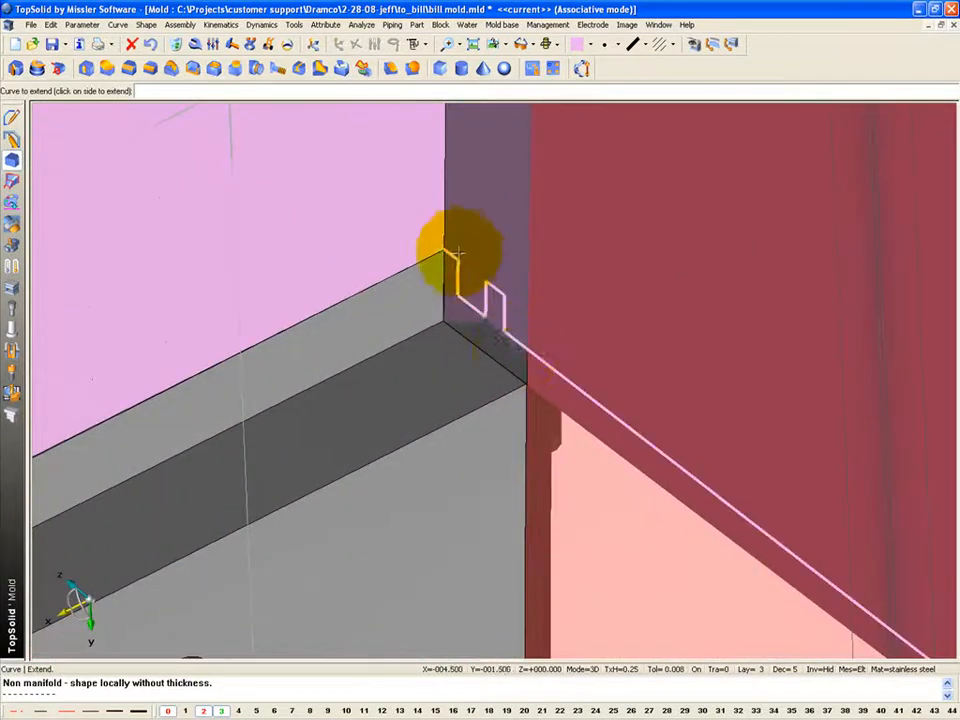
{"action": "key", "text": "Return"}
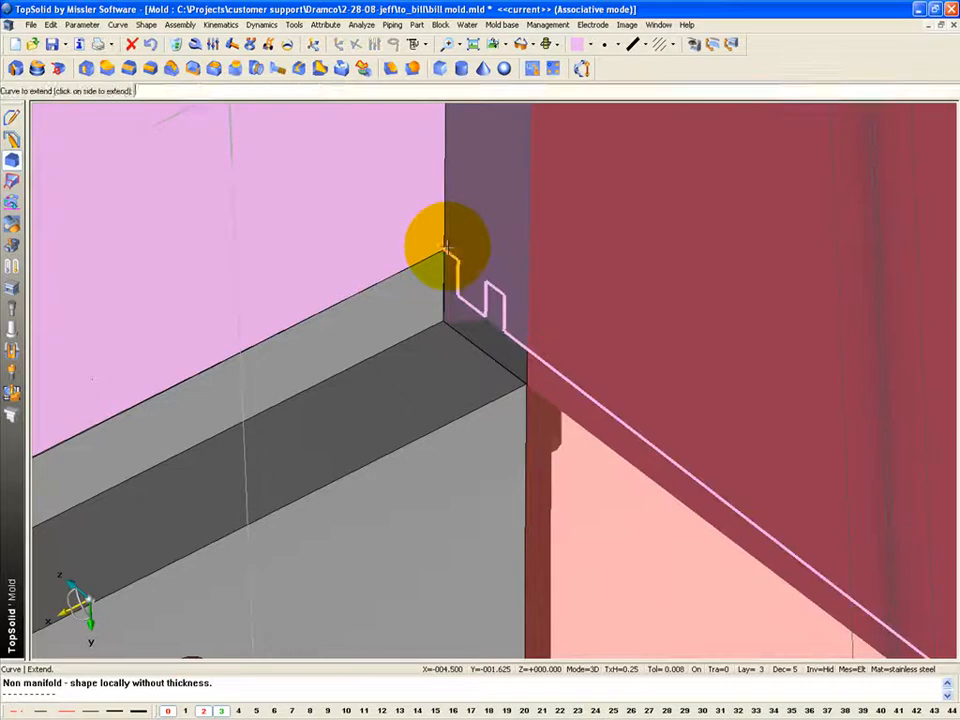
{"action": "key", "text": "Escape"}
- Trim the vertical -X end surface by imprinting curves, using the extended profile curve at that end
{"action": "left_click", "coordinate": [12, 181]}
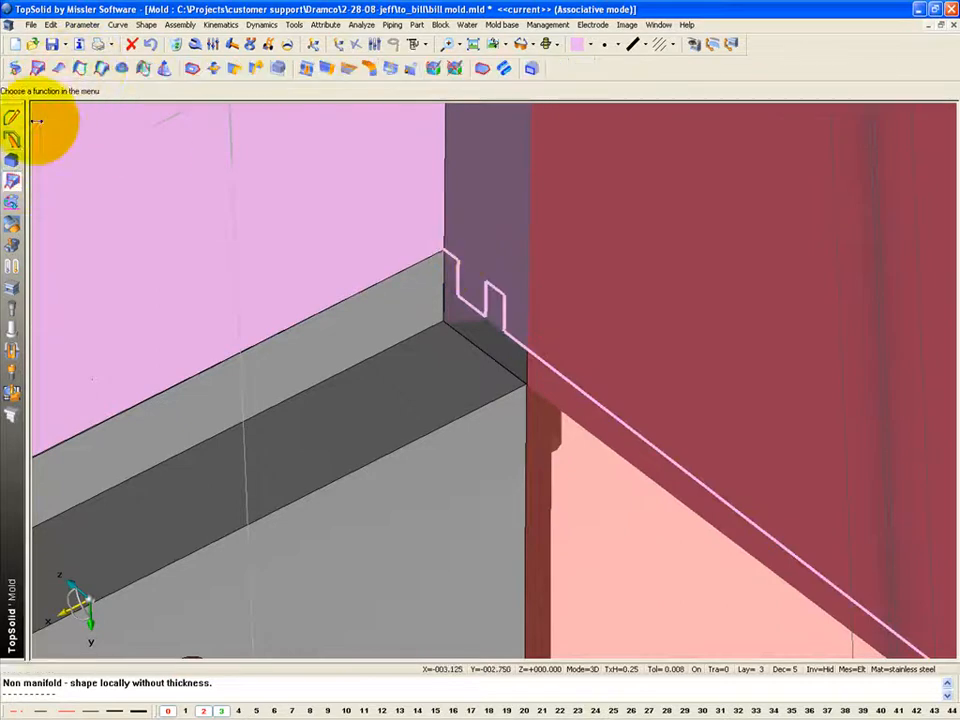
{"action": "left_click", "coordinate": [13, 159]}
{"action": "left_click", "coordinate": [108, 69]}
{"action": "left_click", "coordinate": [65, 92]}
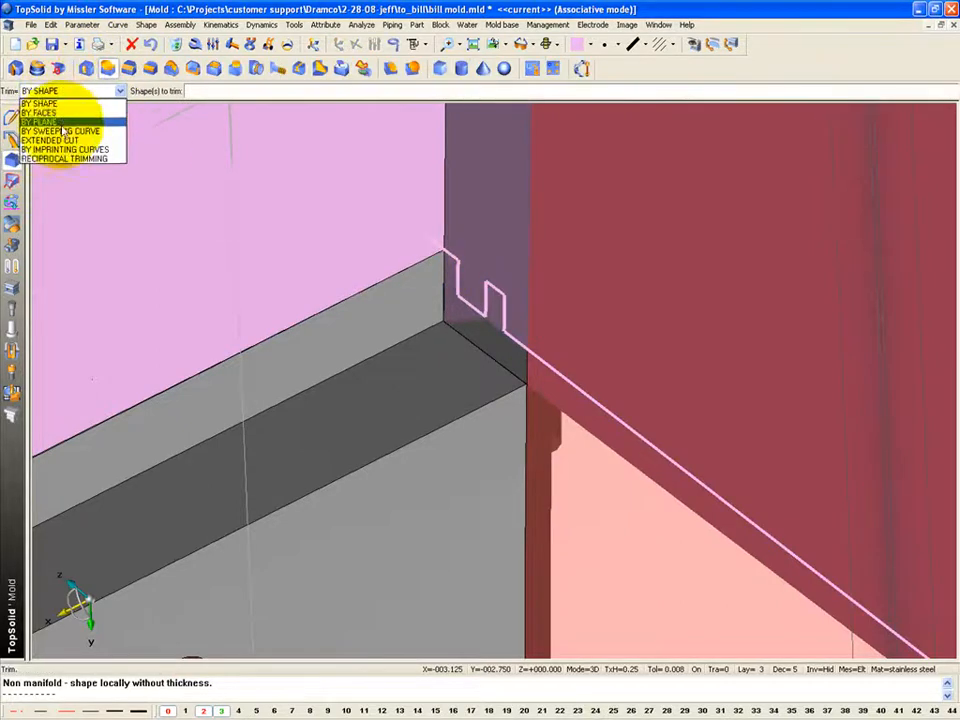
{"action": "left_click", "coordinate": [62, 150]}
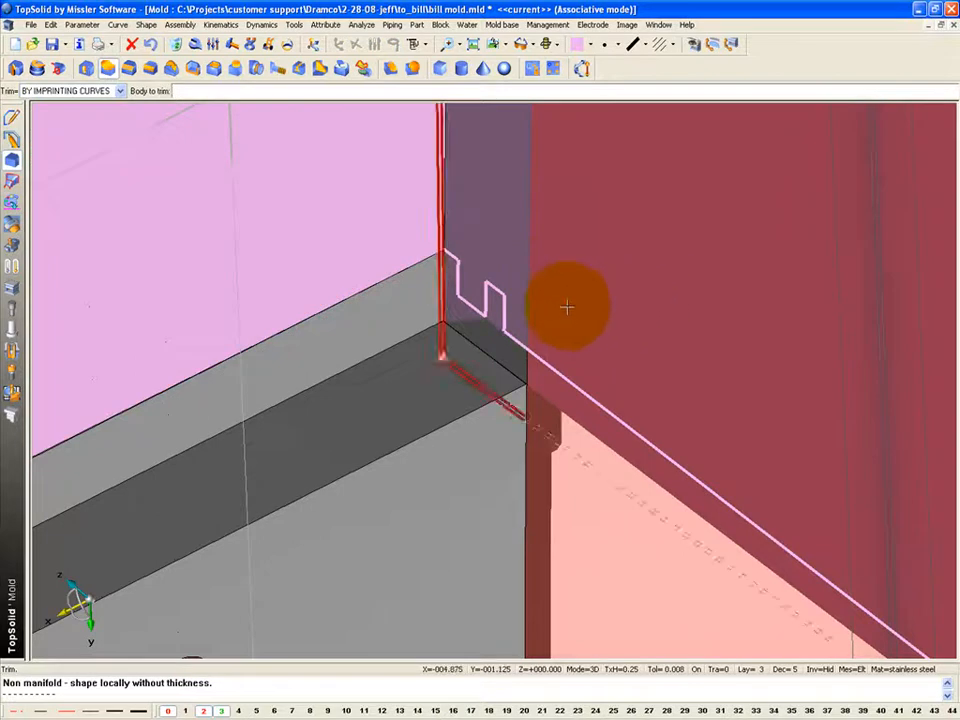
{"action": "left_click", "coordinate": [514, 338]}
{"action": "left_click", "coordinate": [517, 334]}
{"action": "middle_click", "coordinate": [517, 334]}
{"action": "middle_click", "coordinate": [517, 334]}
{"action": "middle_click", "coordinate": [517, 334]}
- Trim the vertical +X end surface by imprinting curves, using its extended stepped profile curve
{"action": "middle_click_drag", "start_coordinate": [560, 275], "coordinate": [225, 535]}
{"action": "middle_click_drag", "start_coordinate": [167, 421], "coordinate": [504, 375]}
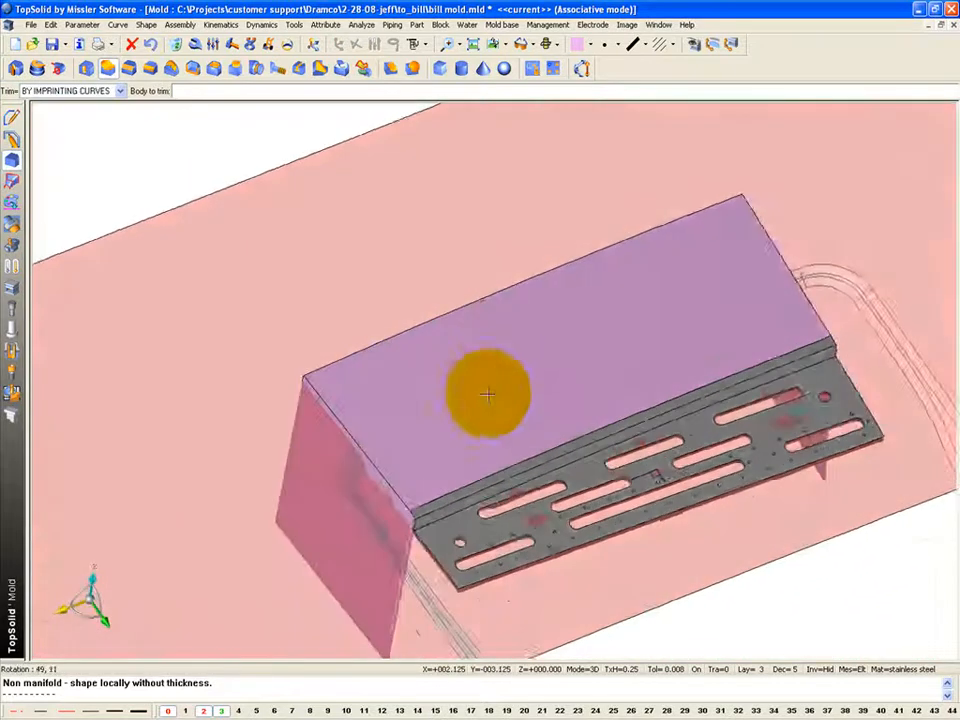
{"action": "scroll", "coordinate": [424, 532], "scroll_direction": "up", "scroll_amount": 8}
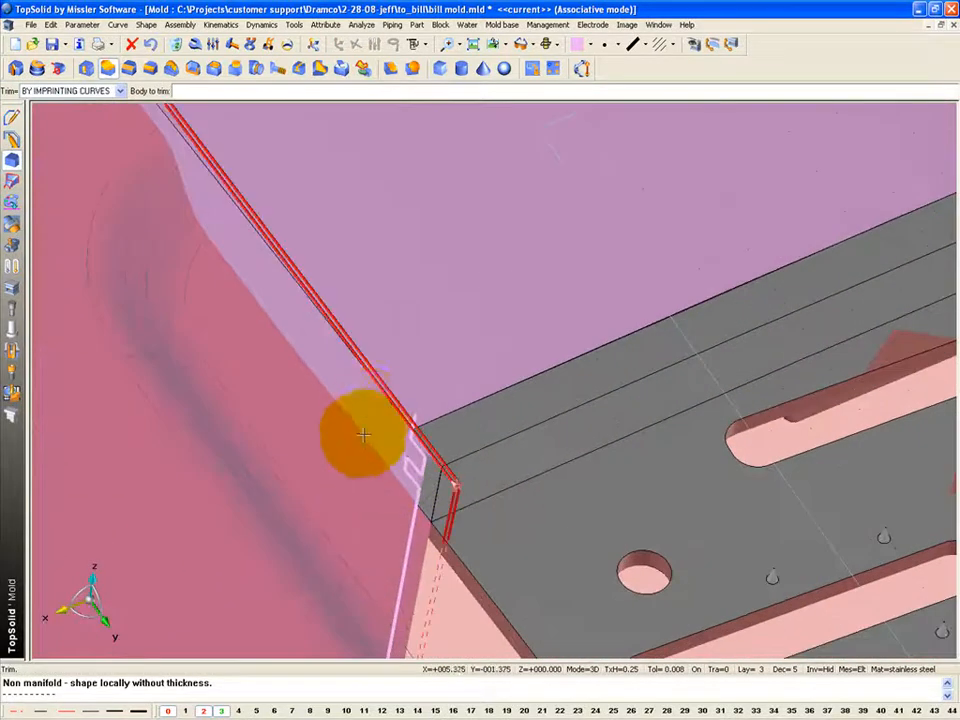
{"action": "left_click", "coordinate": [369, 420]}
{"action": "left_click", "coordinate": [410, 490]}
{"action": "key", "text": "Return"}
{"action": "key", "text": "Return"}
{"action": "scroll", "coordinate": [419, 318], "scroll_direction": "down", "scroll_amount": 4}
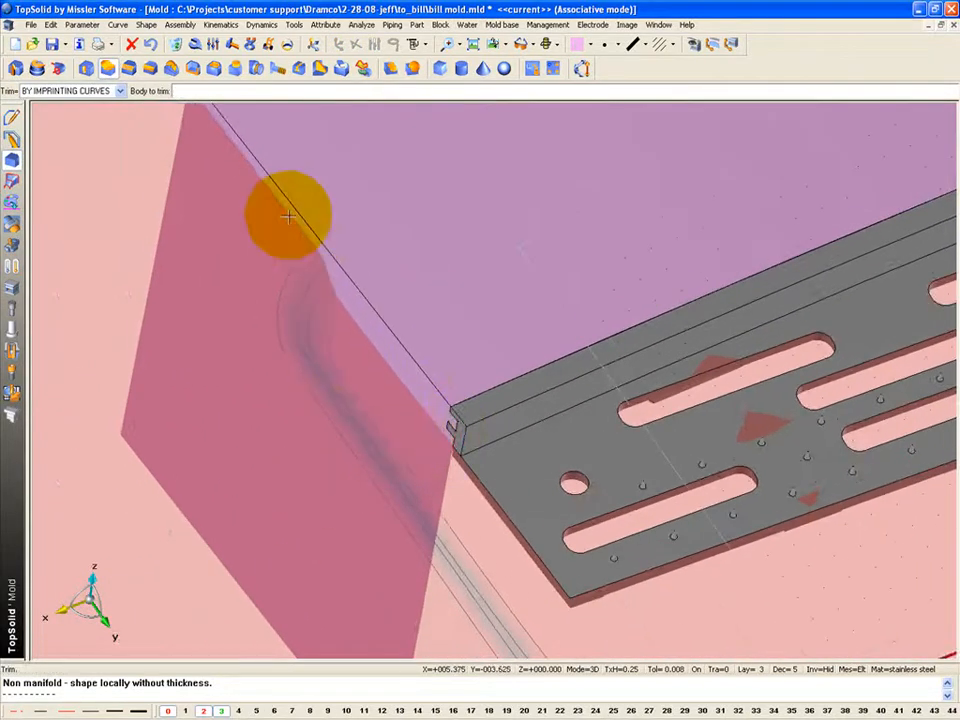
{"action": "key", "text": "Escape"}
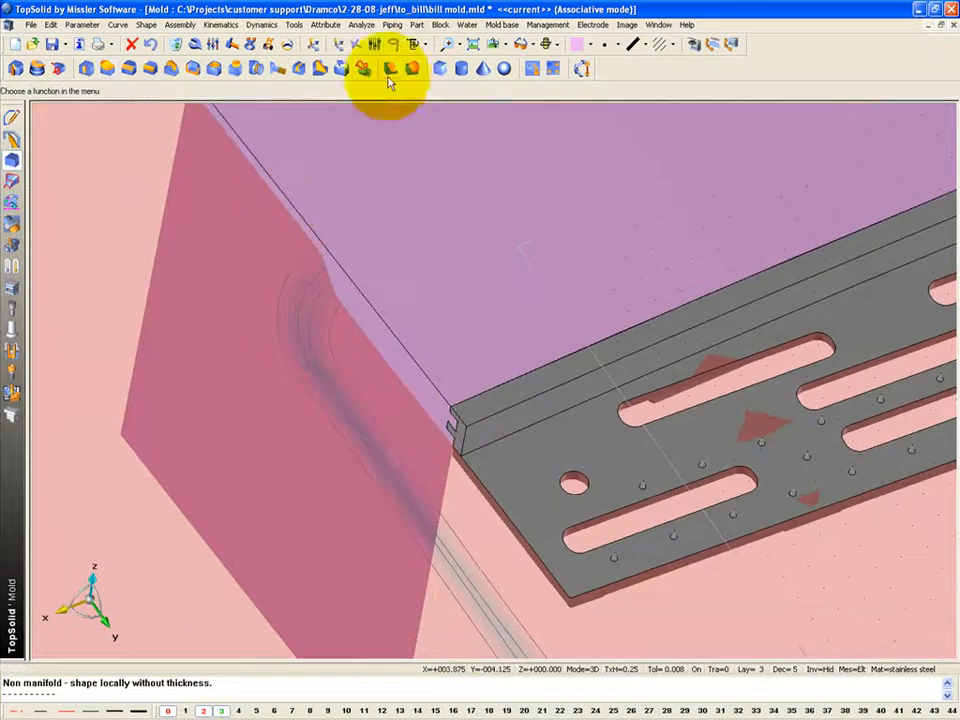
- Sew the top surface together with the two trimmed vertical end surfaces
{"action": "left_click", "coordinate": [13, 182]}
{"action": "left_click", "coordinate": [433, 68]}
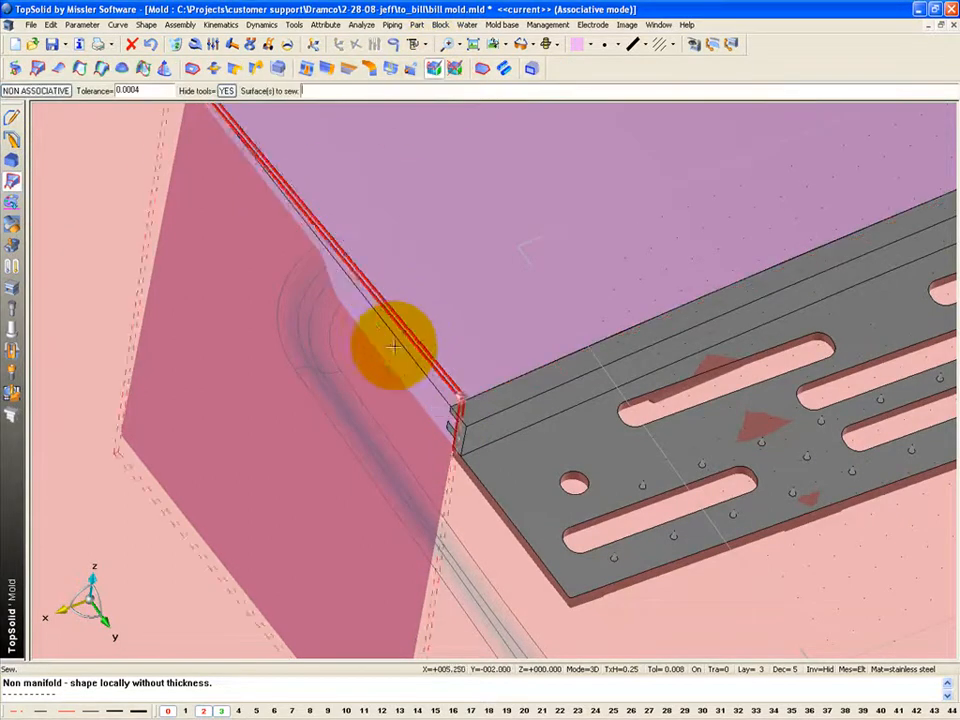
{"action": "left_click", "coordinate": [414, 333]}
{"action": "left_click", "coordinate": [733, 206]}
{"action": "middle_click_drag", "start_coordinate": [733, 206], "coordinate": [253, 433]}
{"action": "middle_click_drag", "start_coordinate": [765, 279], "coordinate": [349, 505]}
{"action": "left_click", "coordinate": [524, 436]}
{"action": "key", "text": "Return"}
- Complete the sewing without copying the boundary edges
{"action": "middle_click_drag", "start_coordinate": [604, 329], "coordinate": [349, 501], "text": "ctrl"}
{"action": "middle_click_drag", "start_coordinate": [284, 440], "coordinate": [485, 365]}
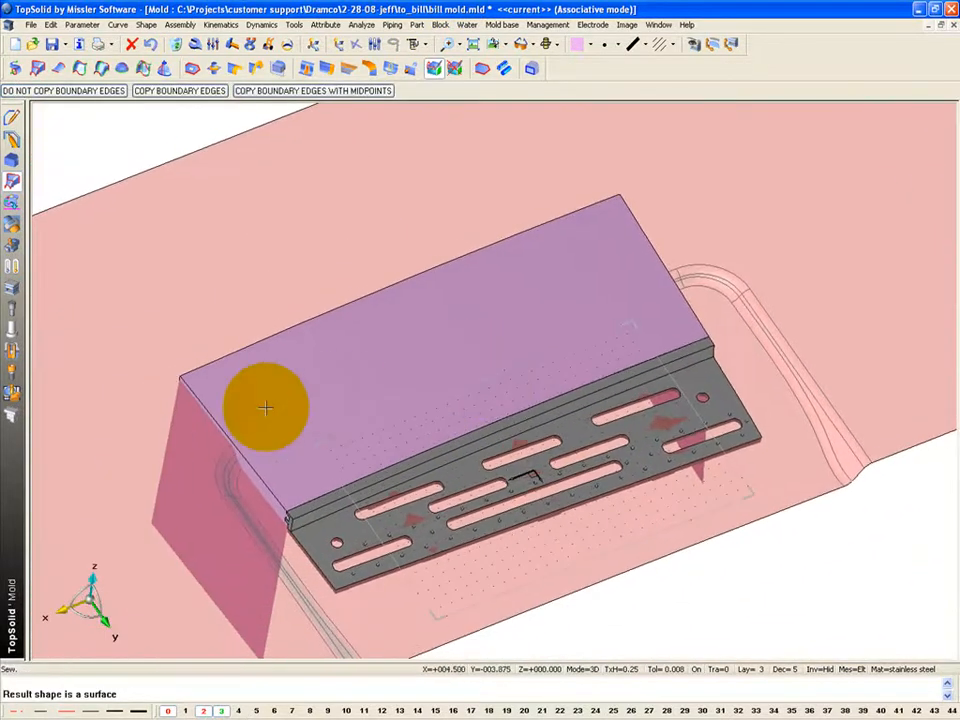
{"action": "left_click", "coordinate": [177, 91]}
{"action": "key", "text": "ctrl+z"}
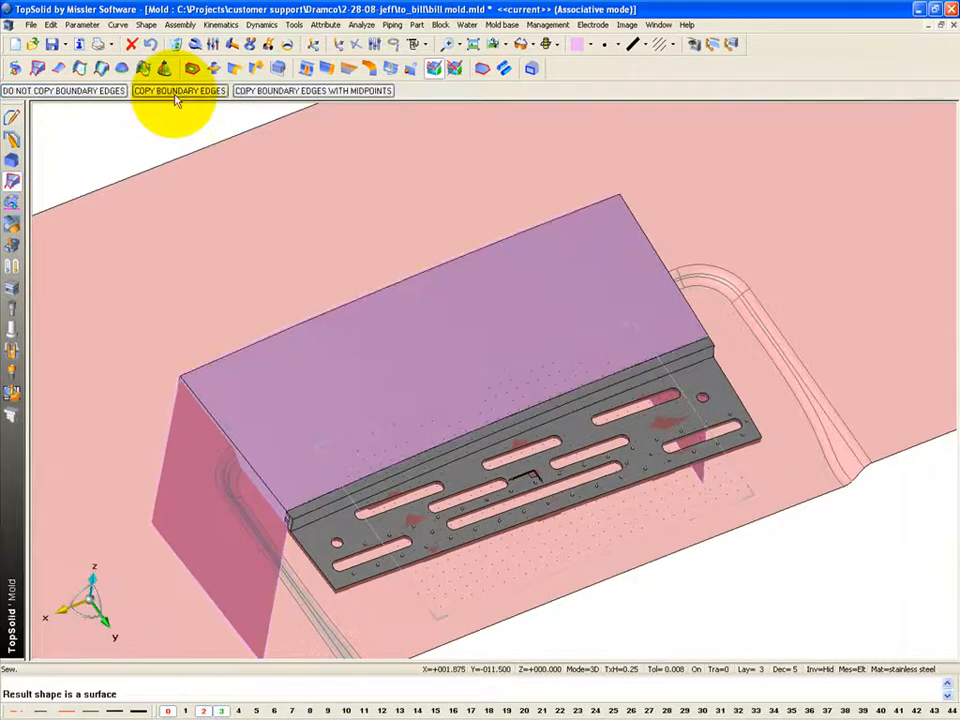
{"action": "left_click", "coordinate": [79, 91]}
{"action": "key", "text": "Escape"}
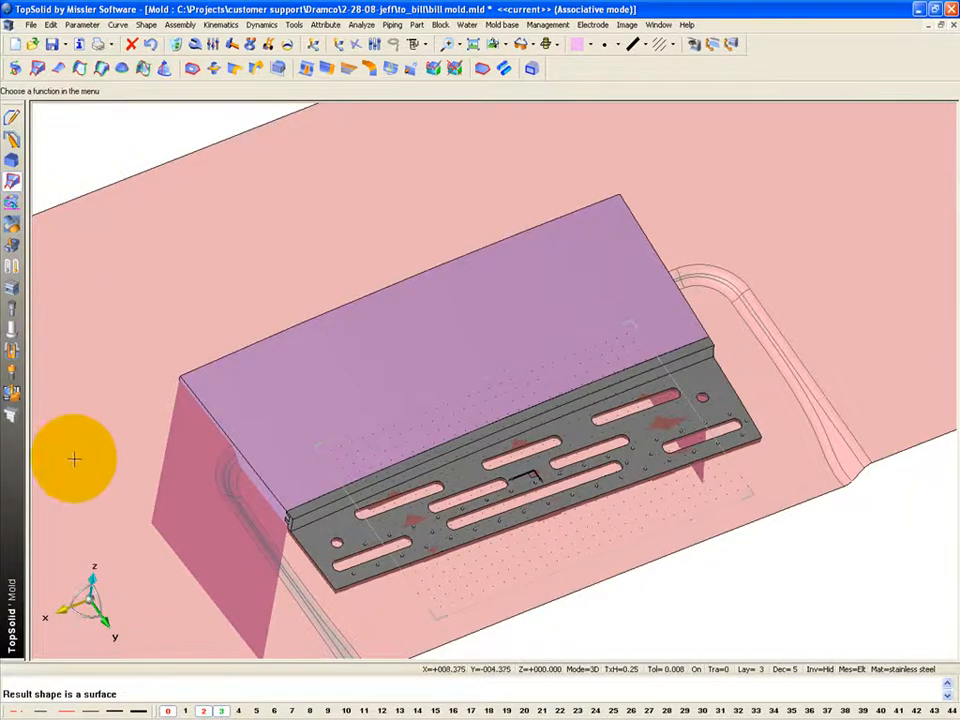
- In the top view, draw a centered horizontal line of length 12 at point 0 -3 with a 0° angle
{"action": "left_click", "coordinate": [94, 566]}
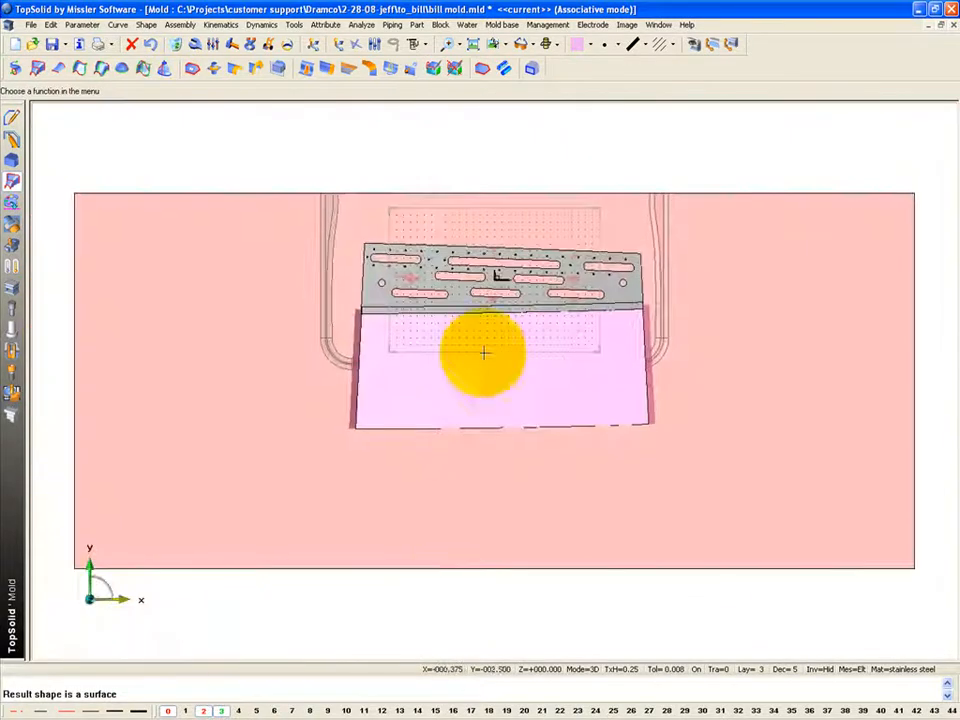
{"action": "left_click", "coordinate": [11, 117]}
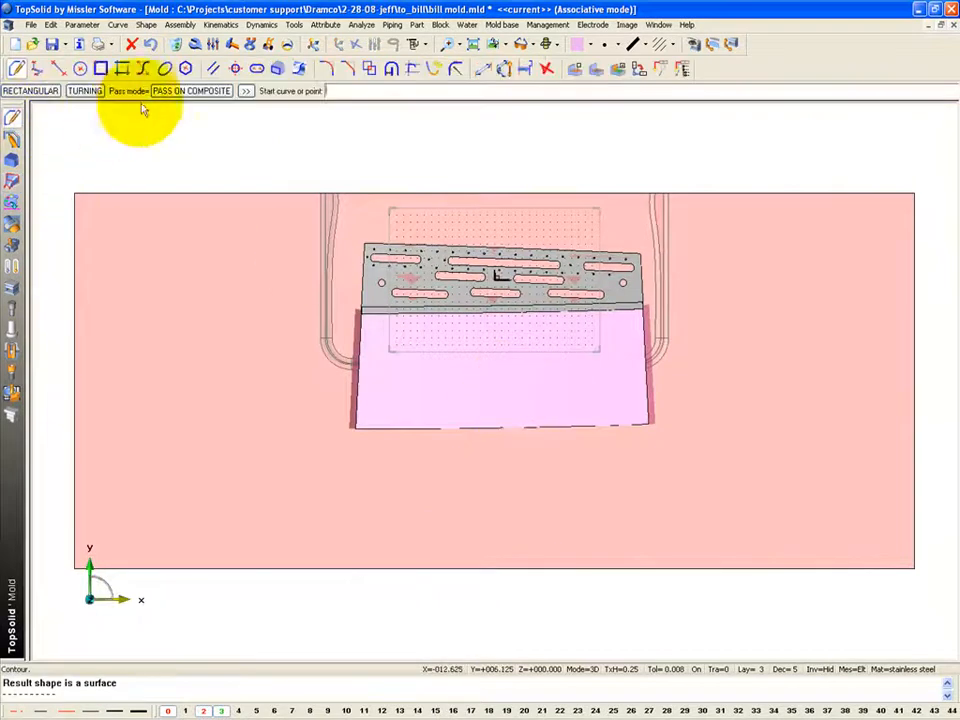
{"action": "left_click", "coordinate": [100, 68]}
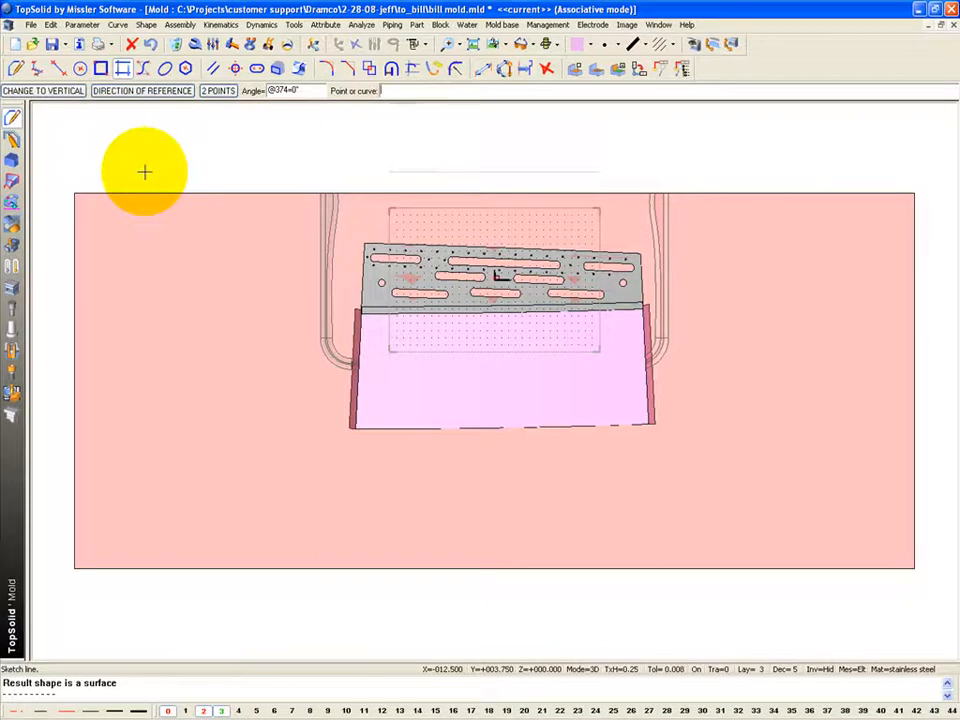
{"action": "left_click", "coordinate": [58, 68]}
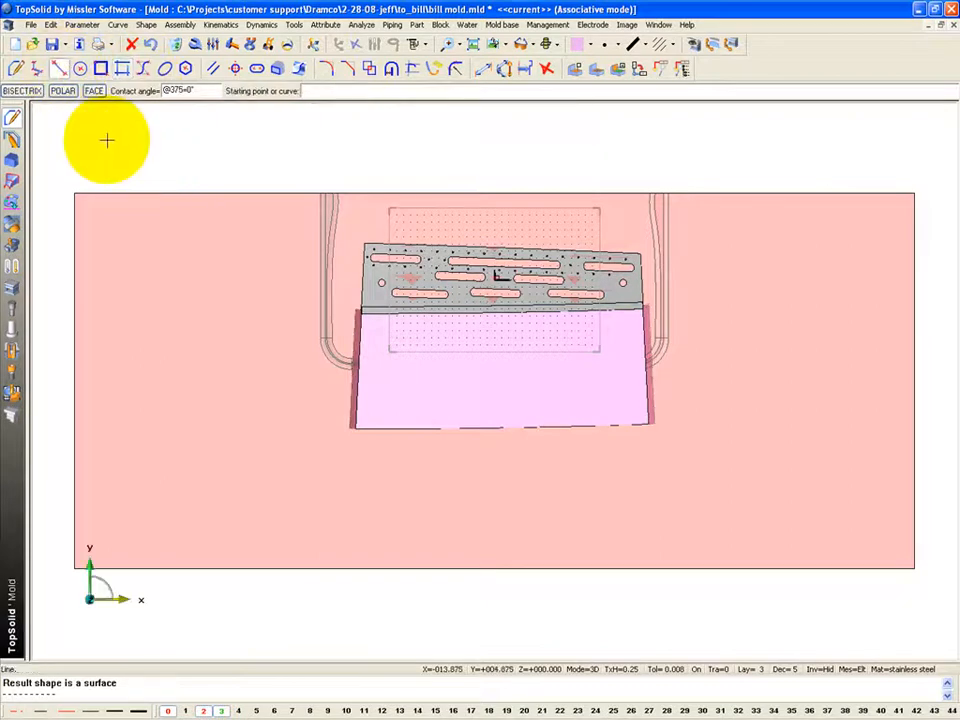
{"action": "left_click", "coordinate": [64, 91]}
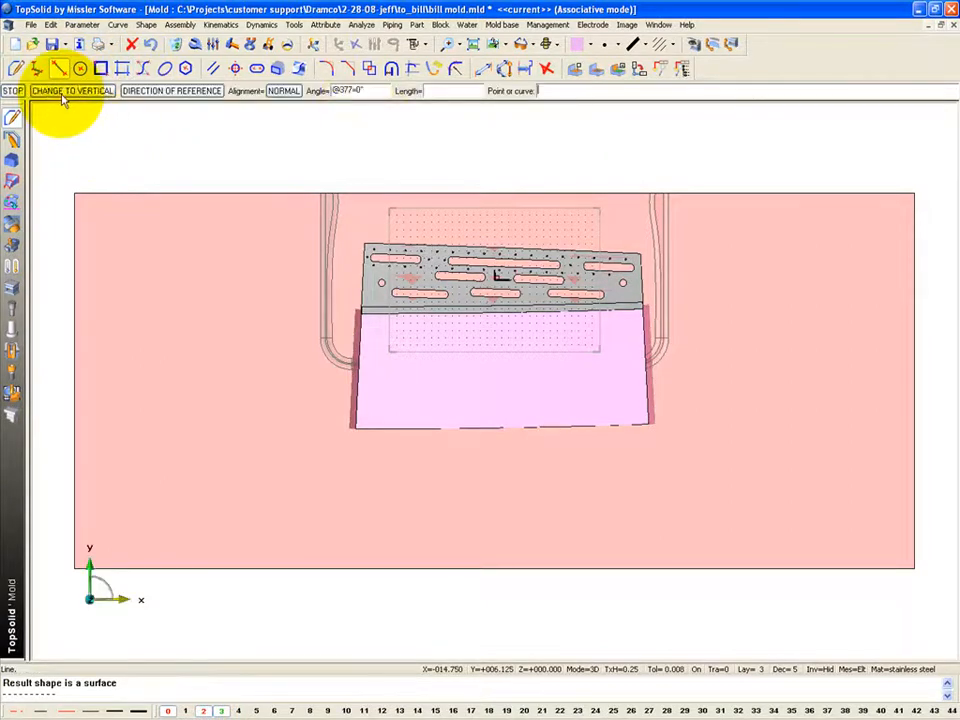
{"action": "left_click", "coordinate": [283, 91]}
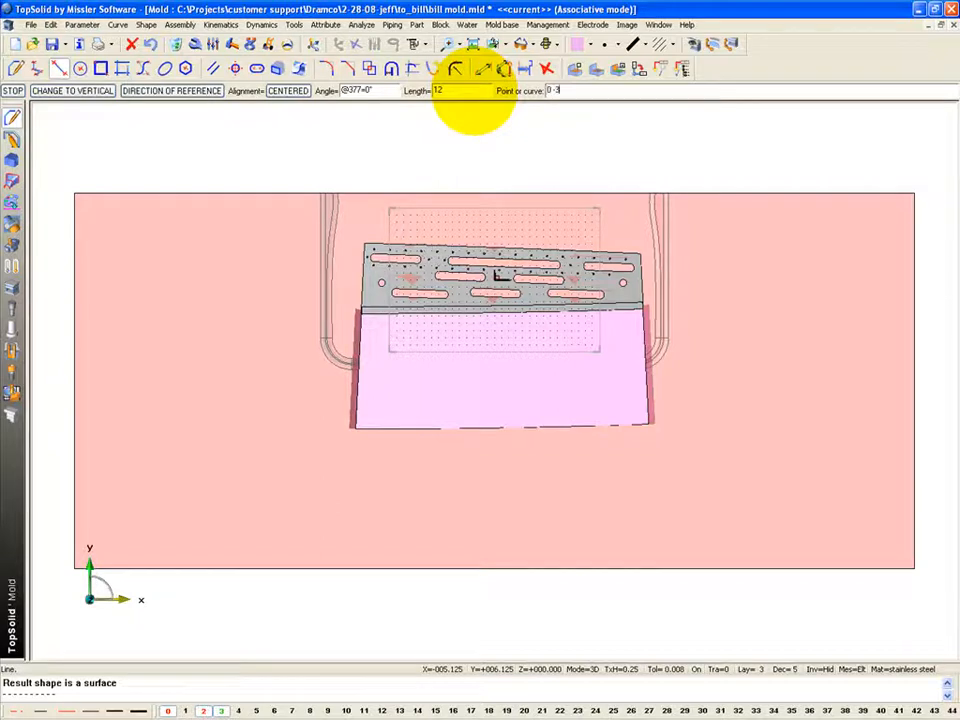
- Dimension the horizontal line's location from the origin in X and Y, placing both dimensions clear of the line
{"action": "left_click", "coordinate": [483, 68]}
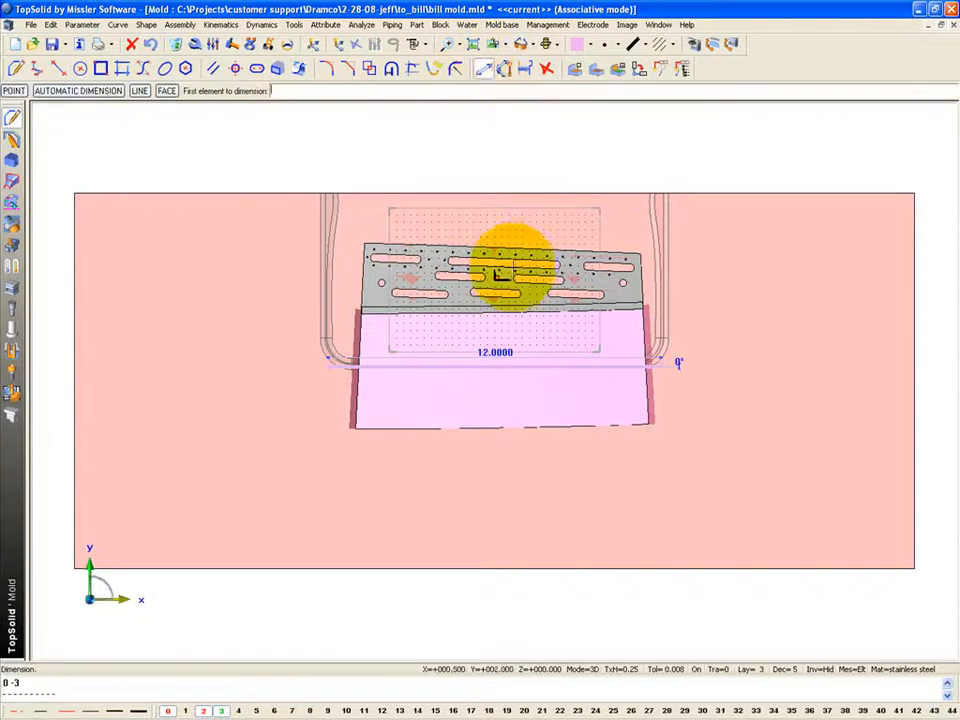
{"action": "left_click", "coordinate": [493, 368]}
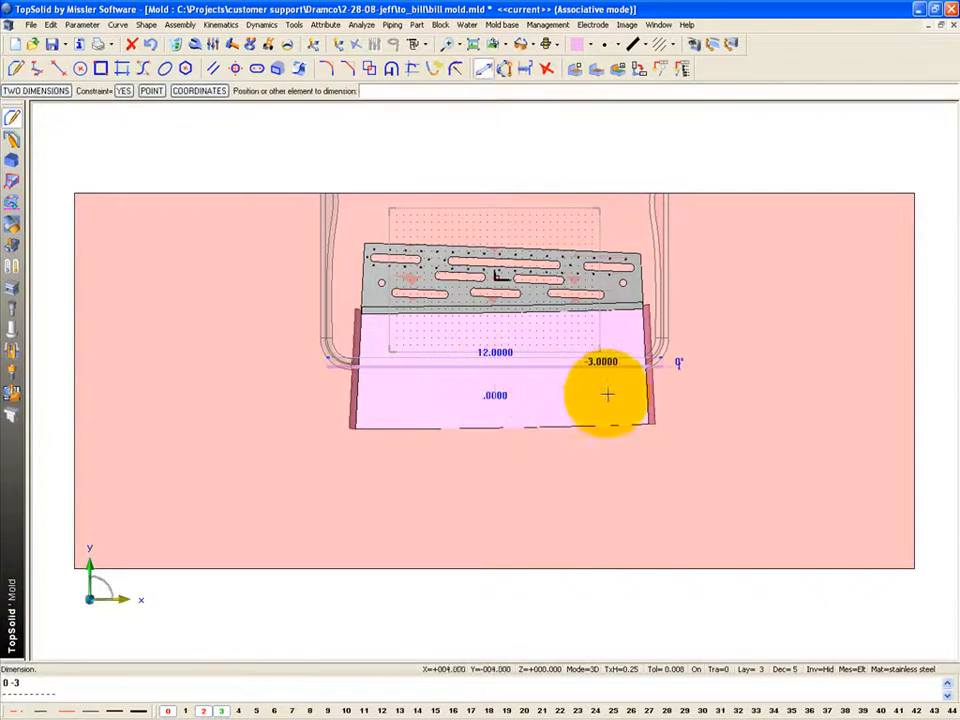
{"action": "left_click", "coordinate": [738, 462]}
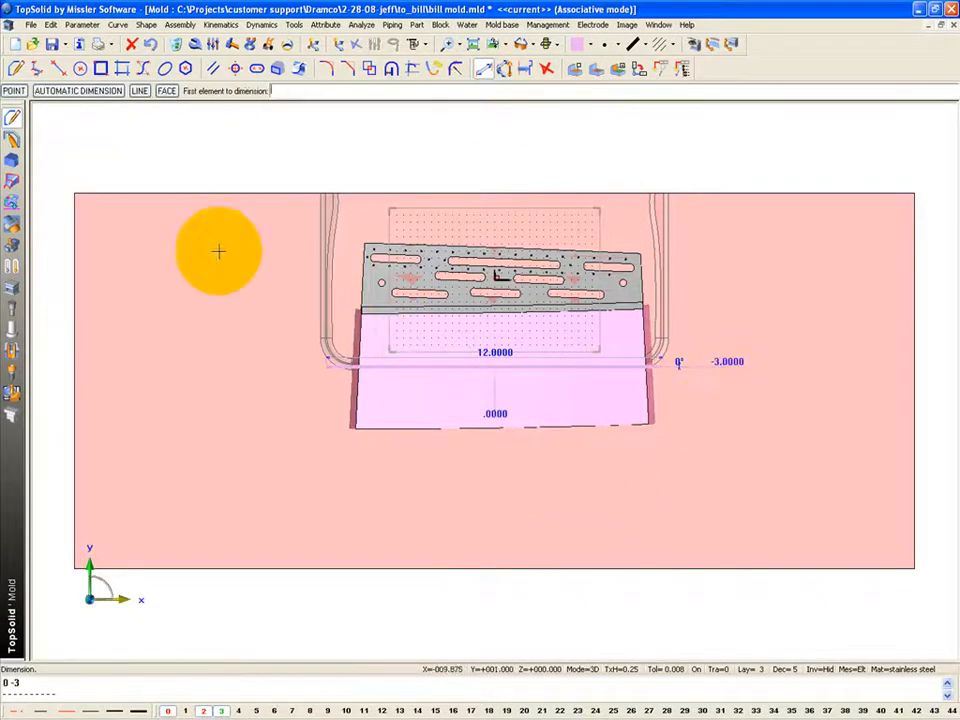
- Extrude the horizontal line with centered alignment into a vertical surface 10.25 in high that crosses the sewn surface
{"action": "left_click", "coordinate": [12, 162]}
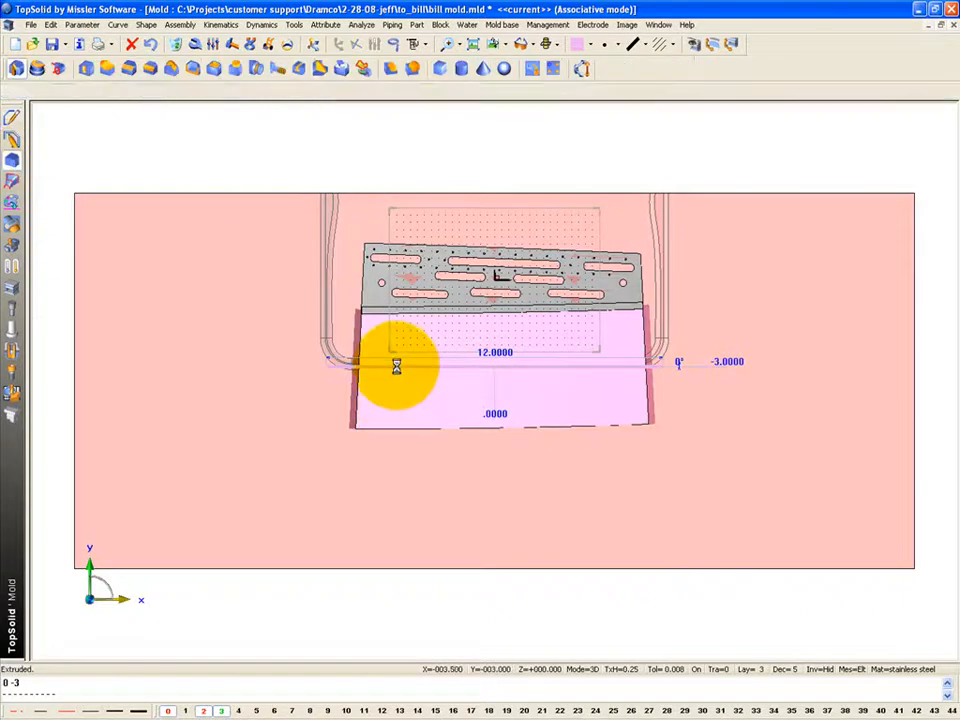
{"action": "left_click", "coordinate": [396, 367]}
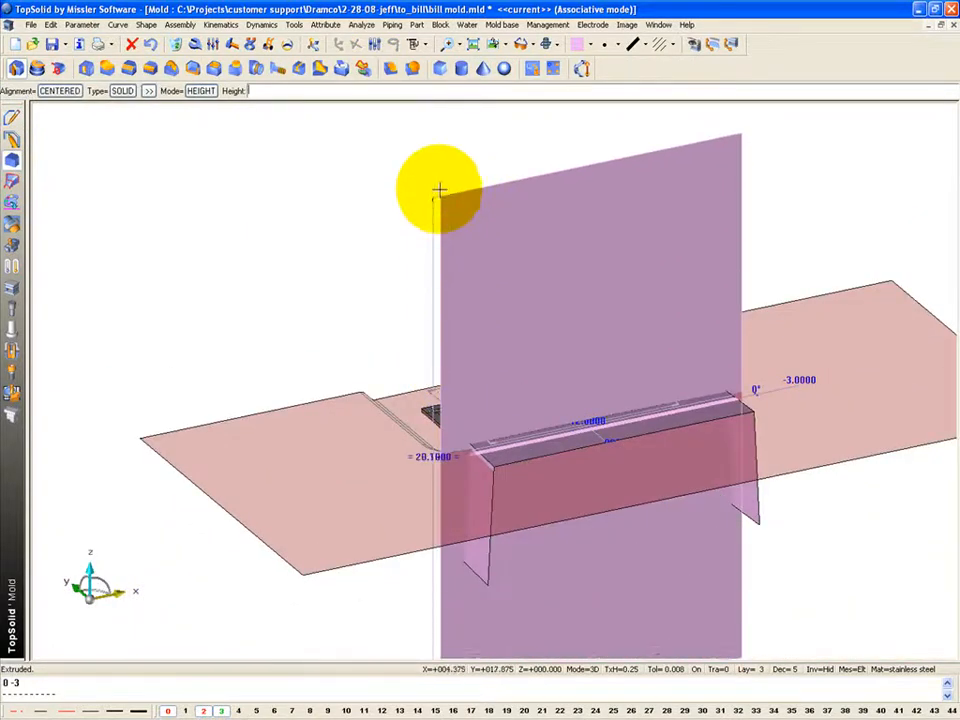
{"action": "left_click", "coordinate": [418, 333]}
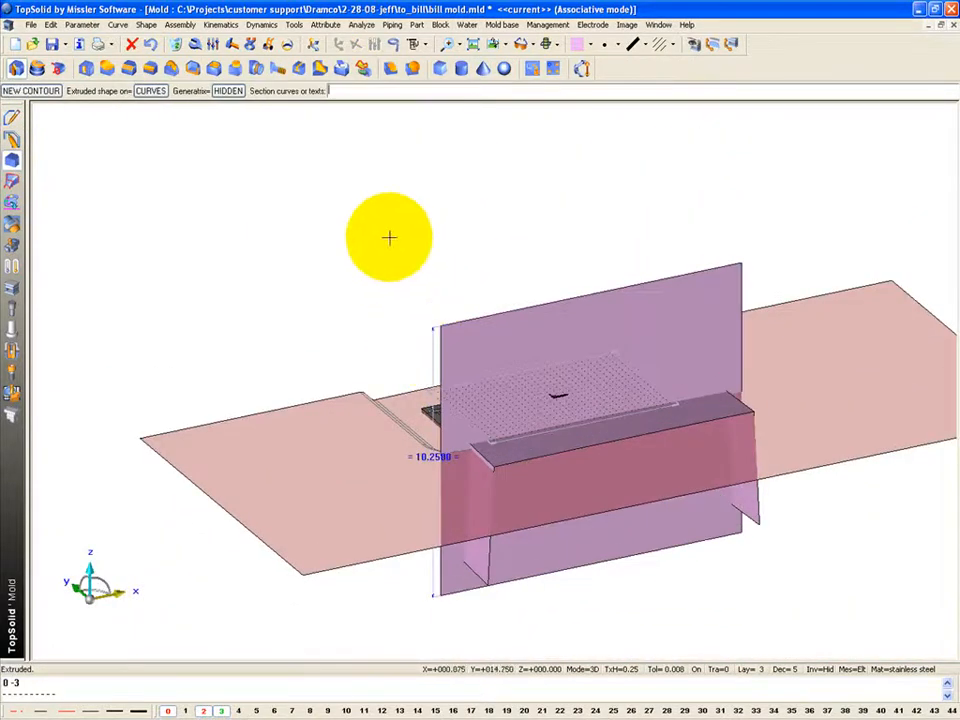
{"action": "key", "text": "Escape"}
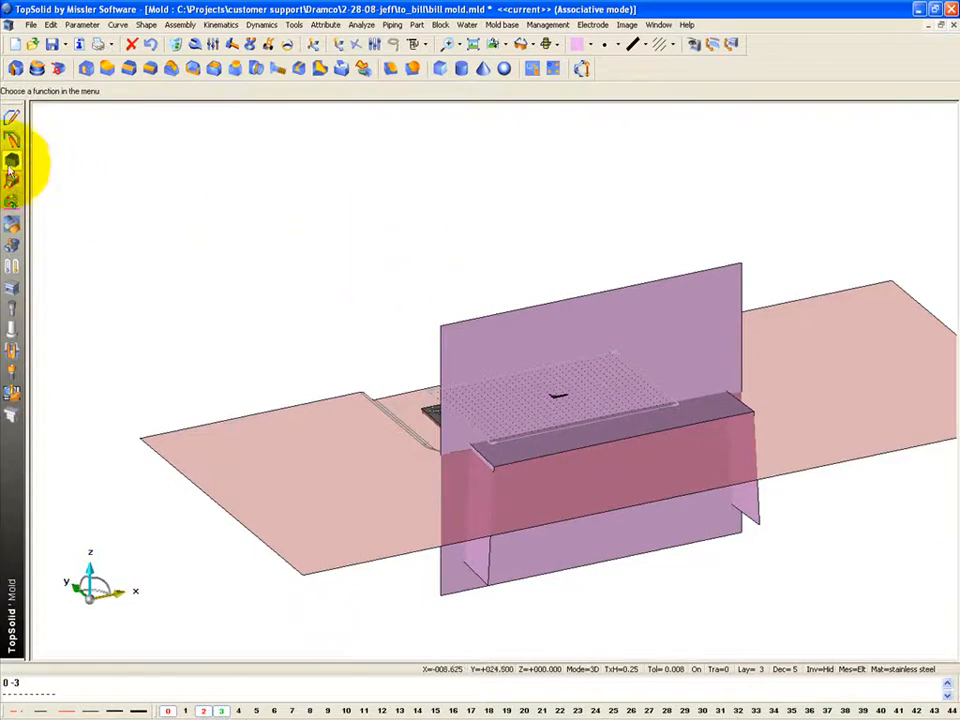
- Trim the sewn top and end surfaces against the extruded vertical surface with reciprocal trimming, removing the portions outside the enclosed shape
{"action": "left_click", "coordinate": [107, 68]}
{"action": "left_click", "coordinate": [90, 91]}
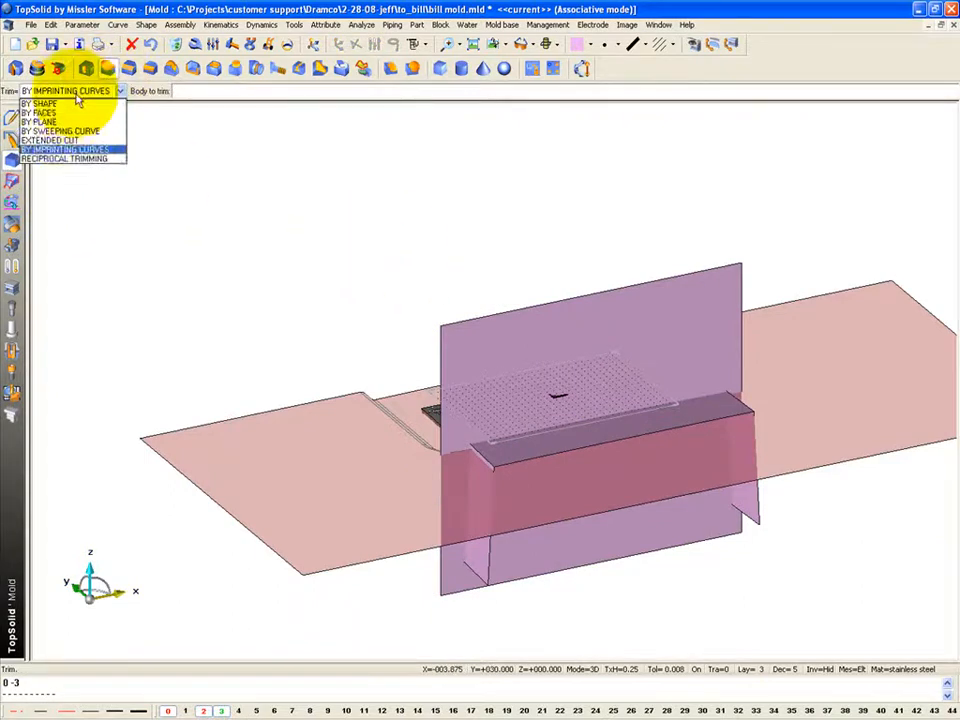
{"action": "left_click", "coordinate": [64, 159]}
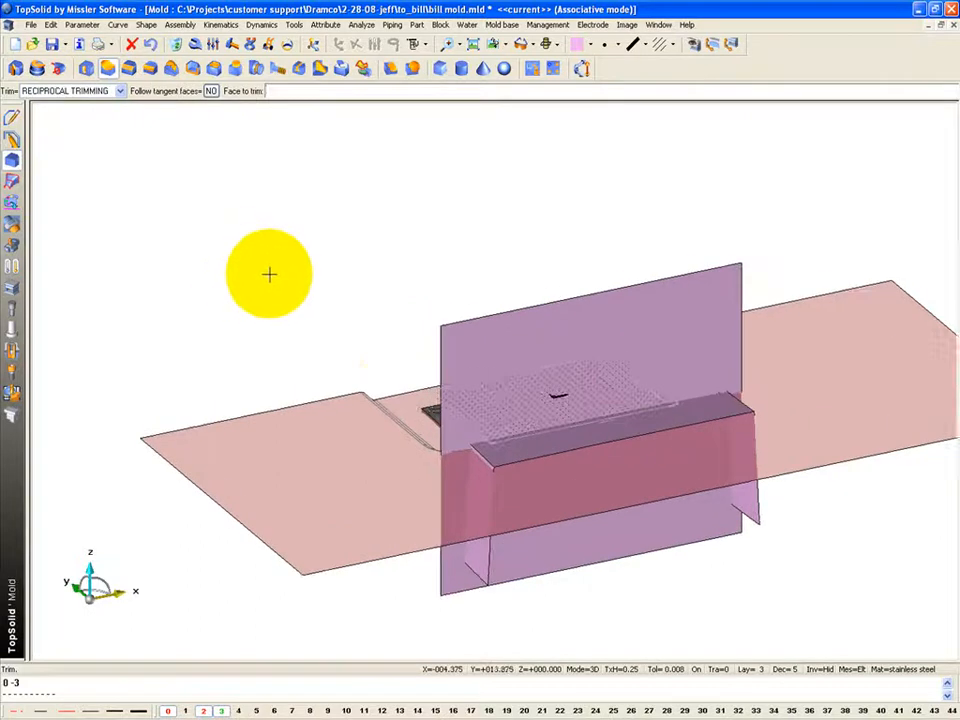
{"action": "scroll", "coordinate": [467, 484], "scroll_direction": "up", "scroll_amount": 5}
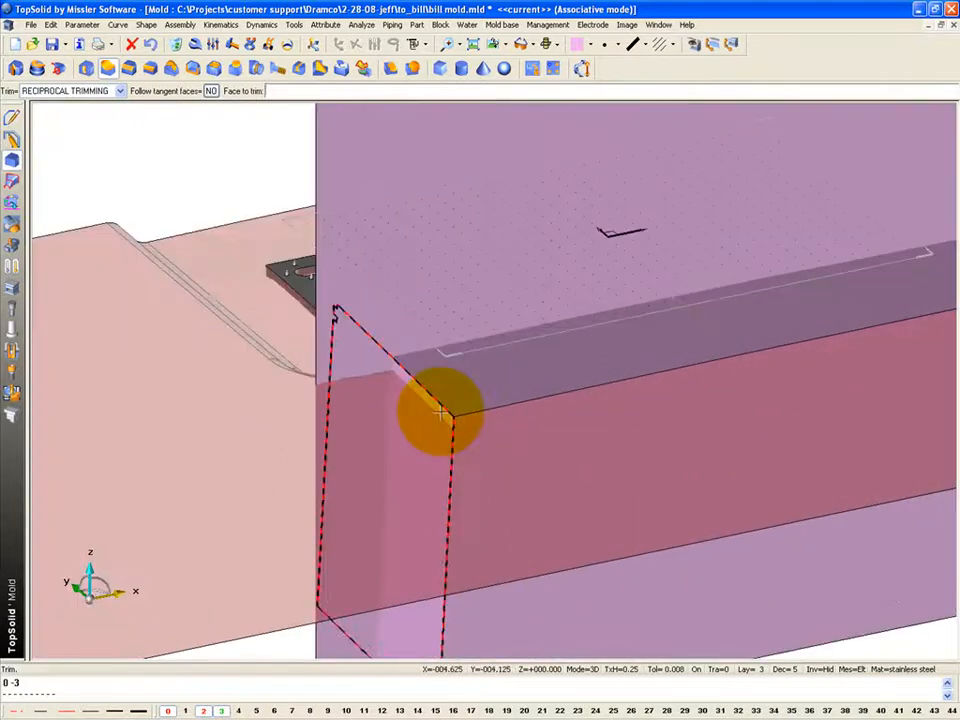
{"action": "left_click", "coordinate": [440, 412]}
{"action": "left_click", "coordinate": [750, 320]}
{"action": "middle_click_drag", "start_coordinate": [763, 319], "coordinate": [178, 399]}
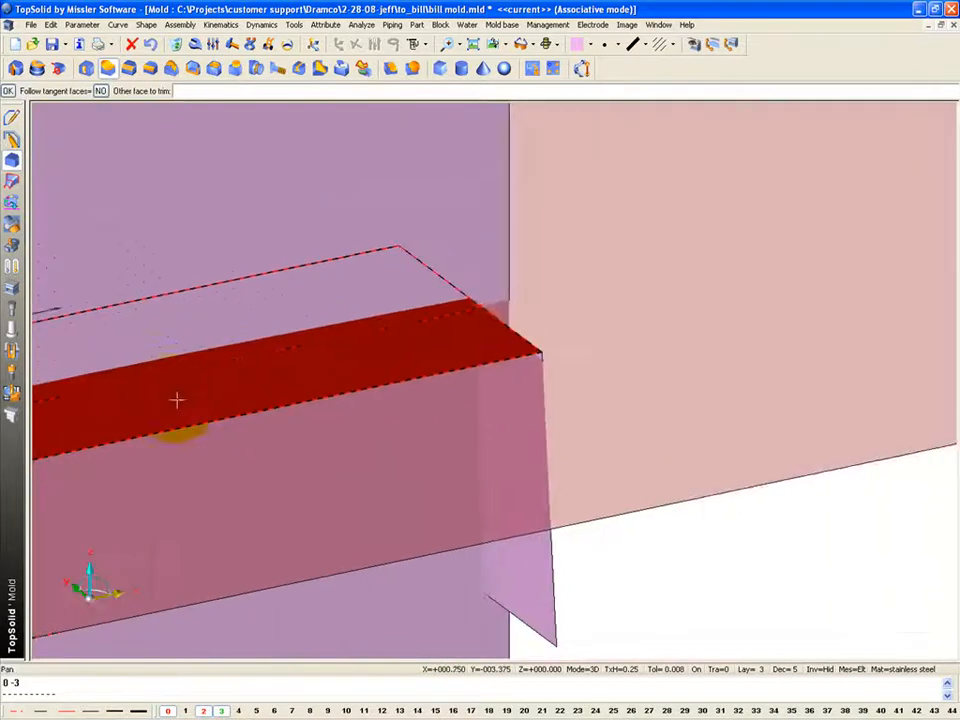
{"action": "left_click", "coordinate": [538, 360]}
{"action": "scroll", "coordinate": [450, 638], "scroll_direction": "down", "scroll_amount": 5}
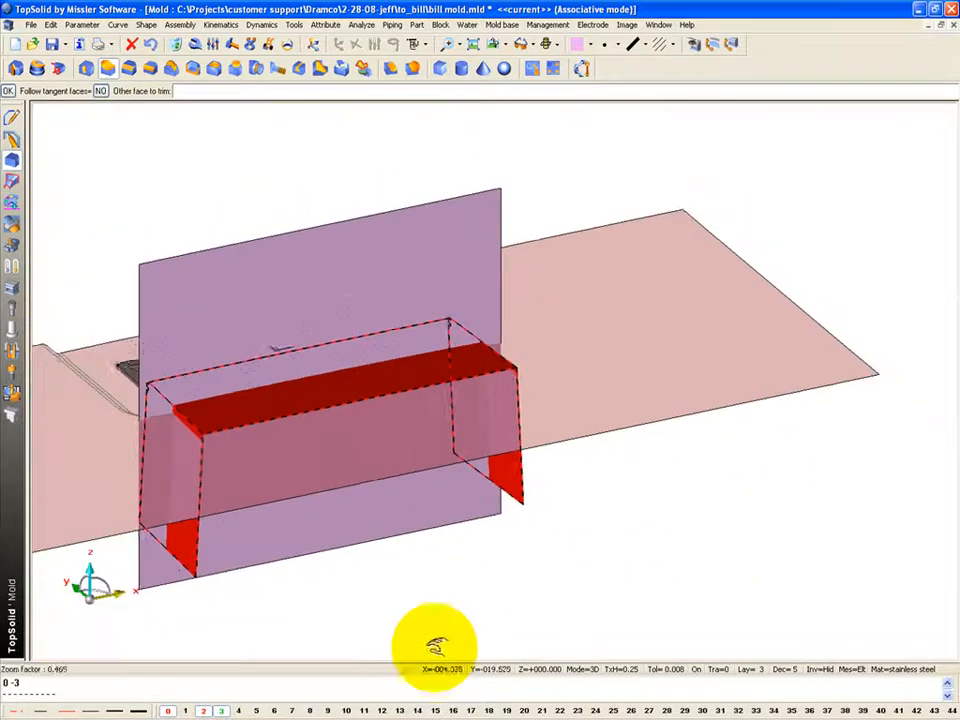
{"action": "left_click", "coordinate": [405, 318]}
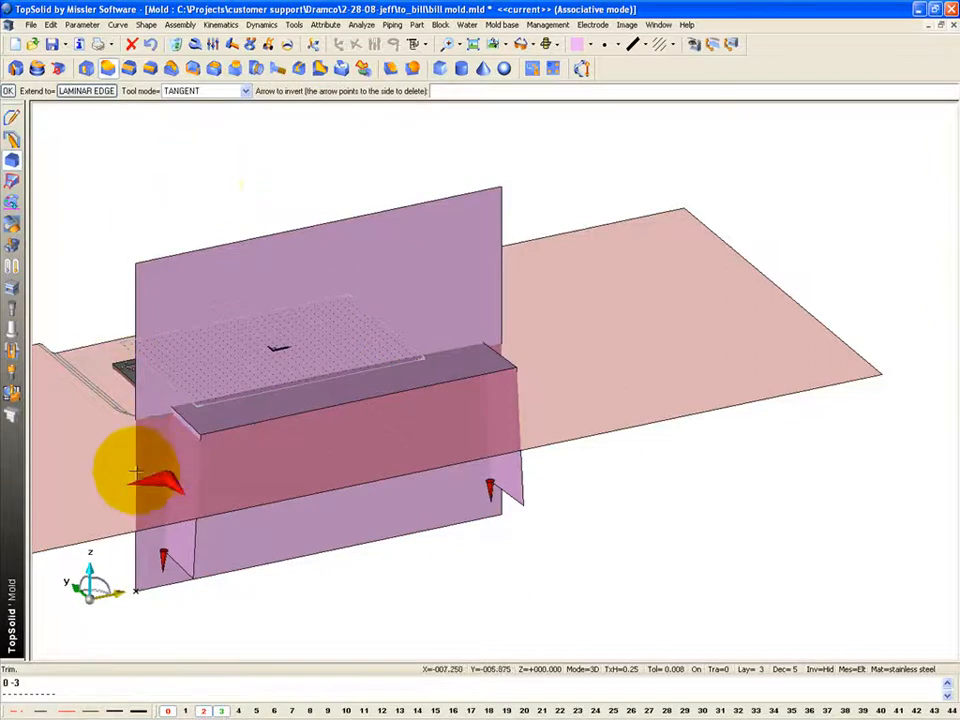
{"action": "left_click", "coordinate": [92, 217]}
- Display the driving dimensions of the trimmed front surface
{"action": "middle_click_drag", "start_coordinate": [115, 240], "coordinate": [232, 248]}
{"action": "scroll", "coordinate": [366, 487], "scroll_direction": "up", "scroll_amount": 3}
{"action": "scroll", "coordinate": [366, 487], "scroll_direction": "up", "scroll_amount": 3}
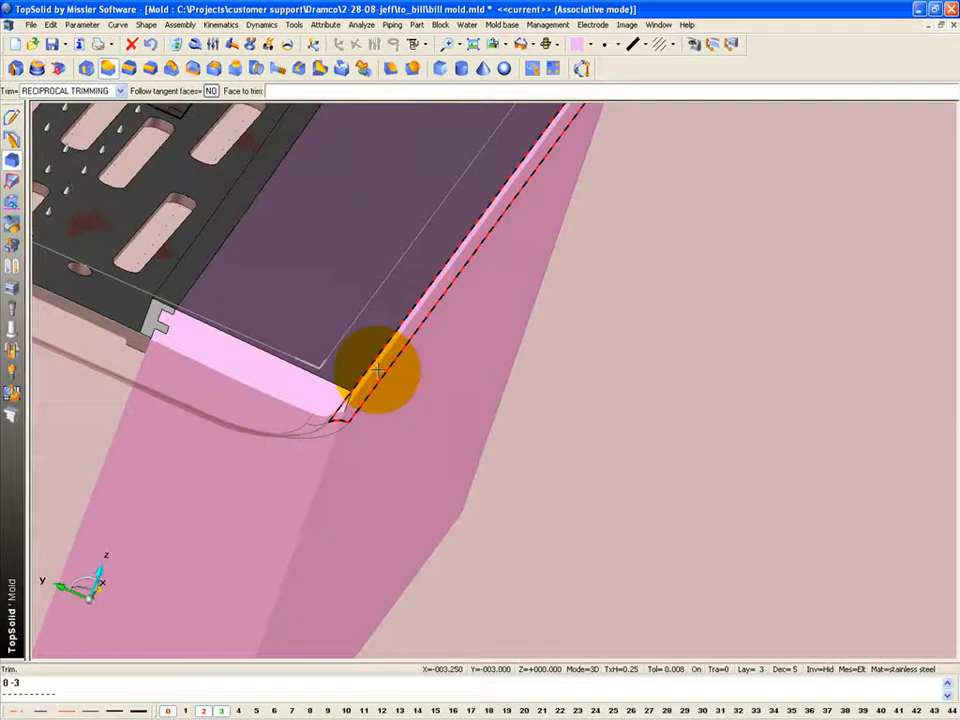
{"action": "left_click", "coordinate": [287, 44]}
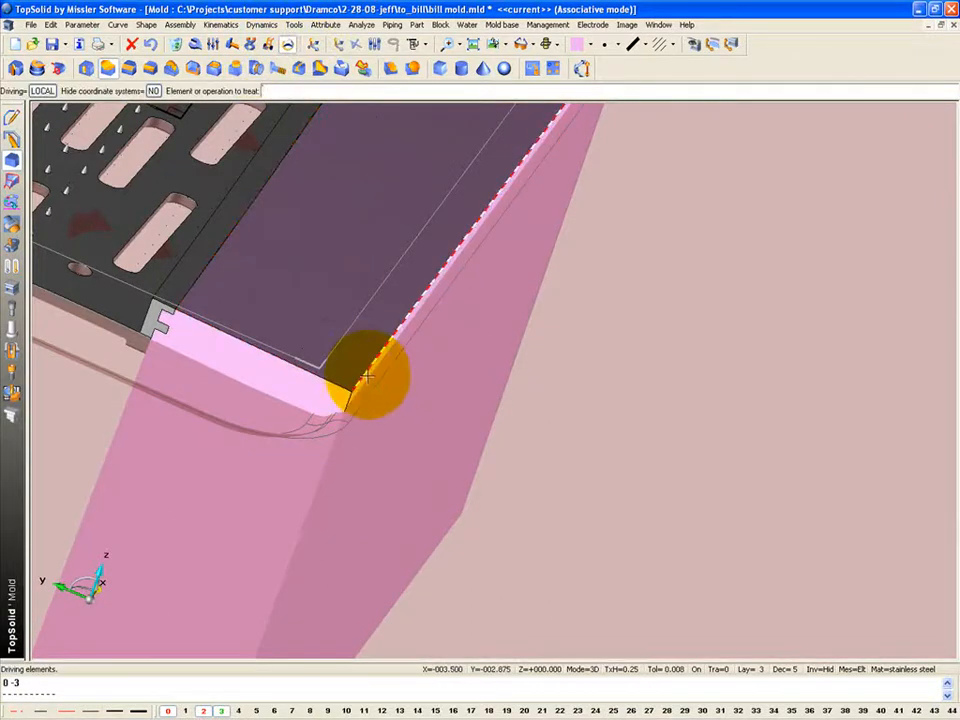
{"action": "left_click", "coordinate": [367, 375]}
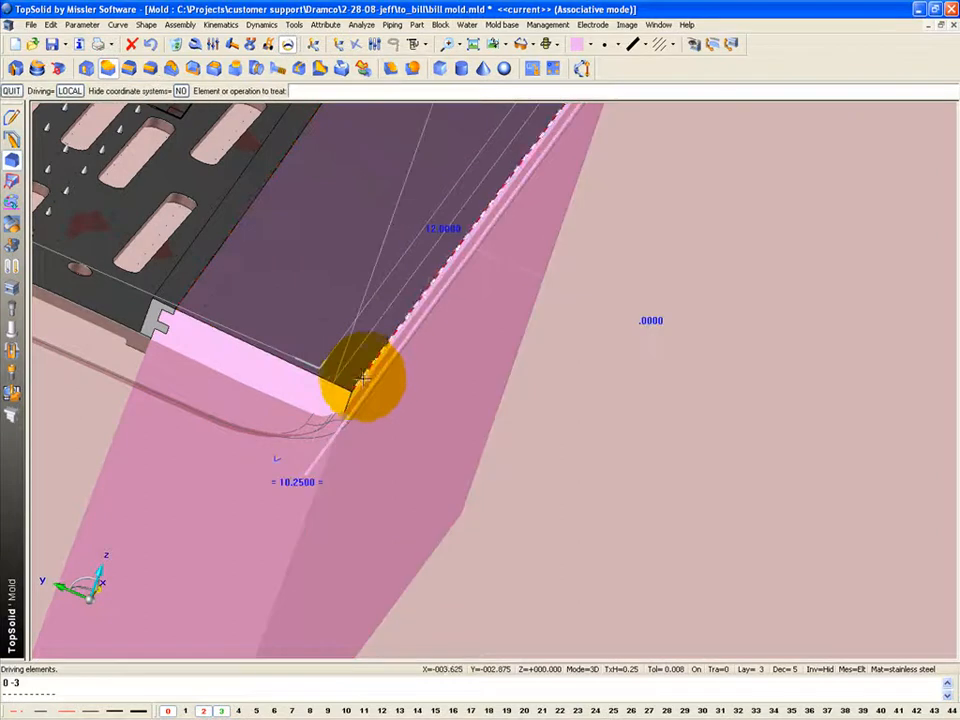
{"action": "scroll", "coordinate": [470, 525], "scroll_direction": "down", "scroll_amount": 4}
{"action": "middle_click_drag", "start_coordinate": [513, 394], "coordinate": [416, 486]}
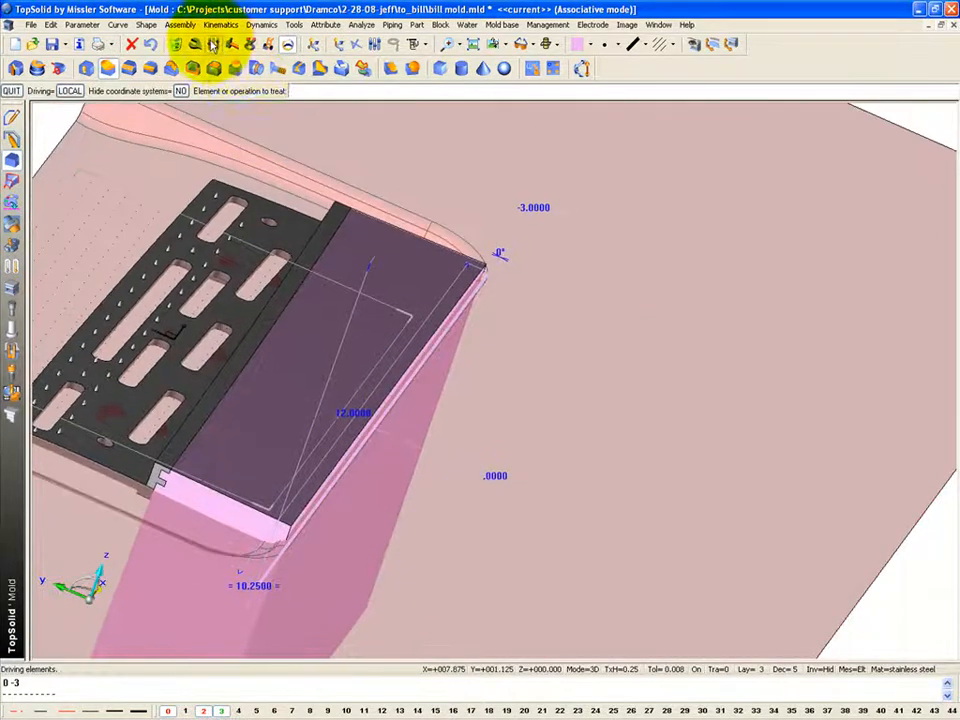
- Set the Y position of the front surface's driving line to -3.25 in
{"action": "left_click", "coordinate": [212, 44]}
{"action": "left_click", "coordinate": [535, 208]}
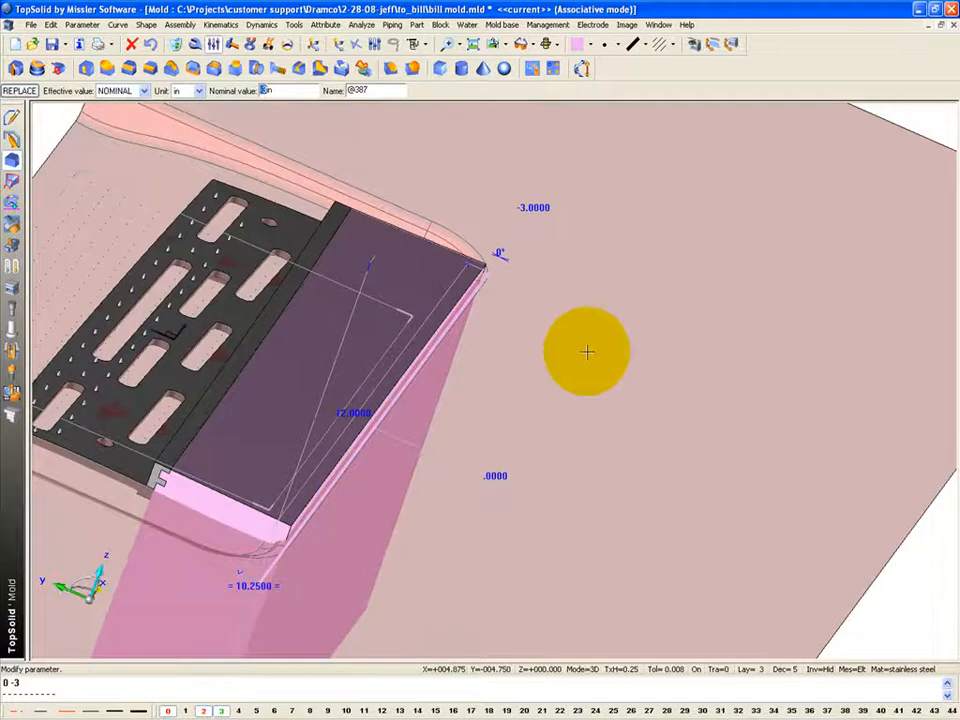
{"action": "type", "text": ".25"}
{"action": "key", "text": "Return"}
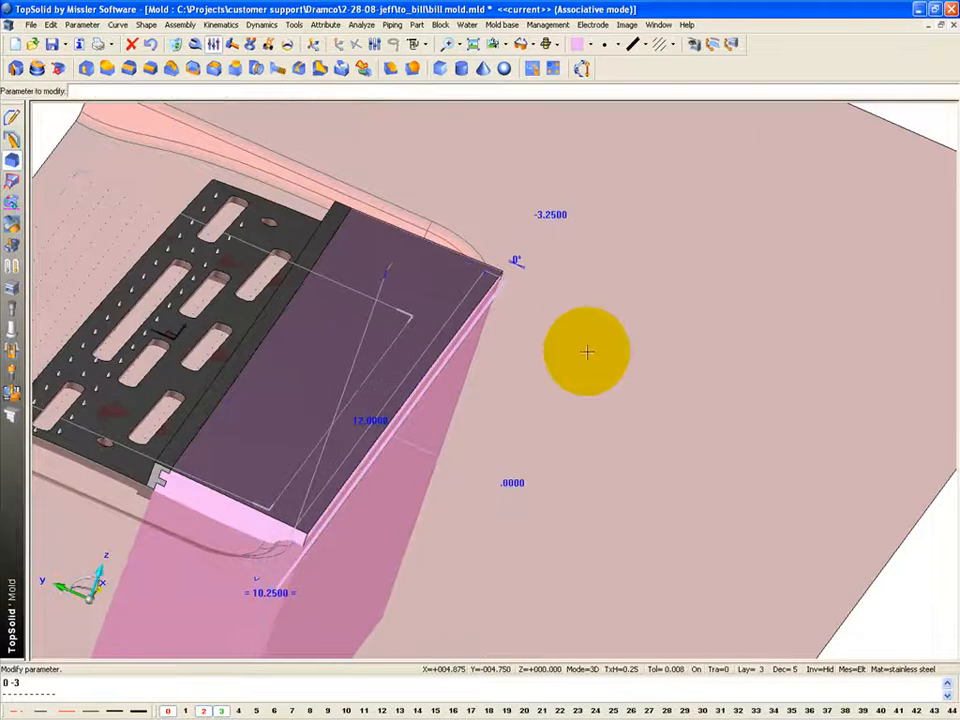
- Hide the driving dimensions of the trimmed front and top surfaces
{"action": "left_click", "coordinate": [287, 44]}
{"action": "left_click", "coordinate": [304, 373]}
{"action": "left_click", "coordinate": [304, 373]}
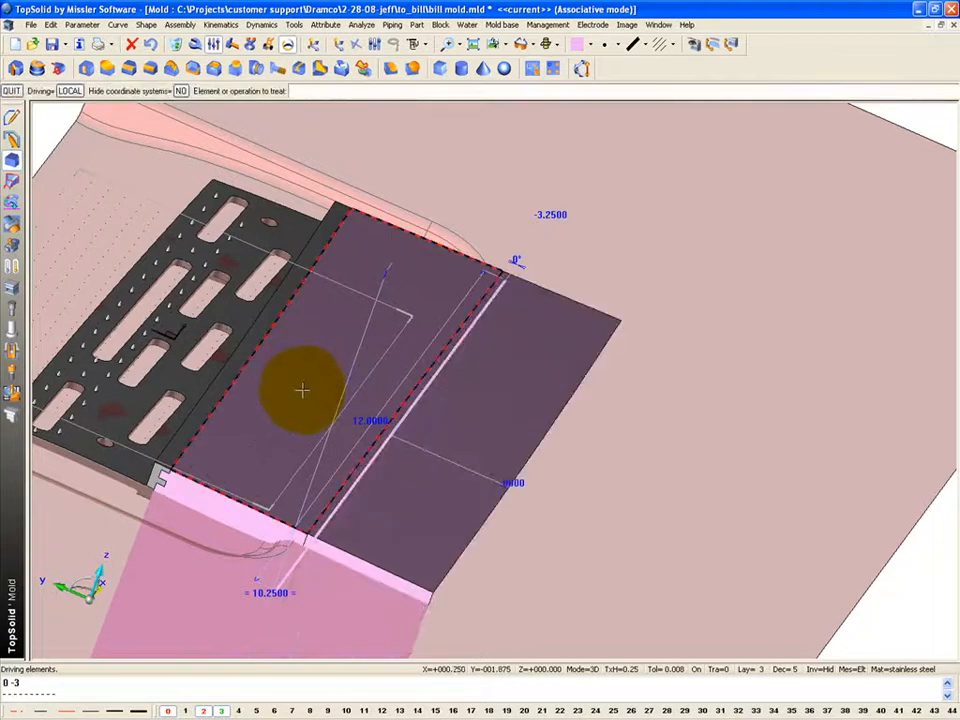
{"action": "left_click", "coordinate": [305, 378]}
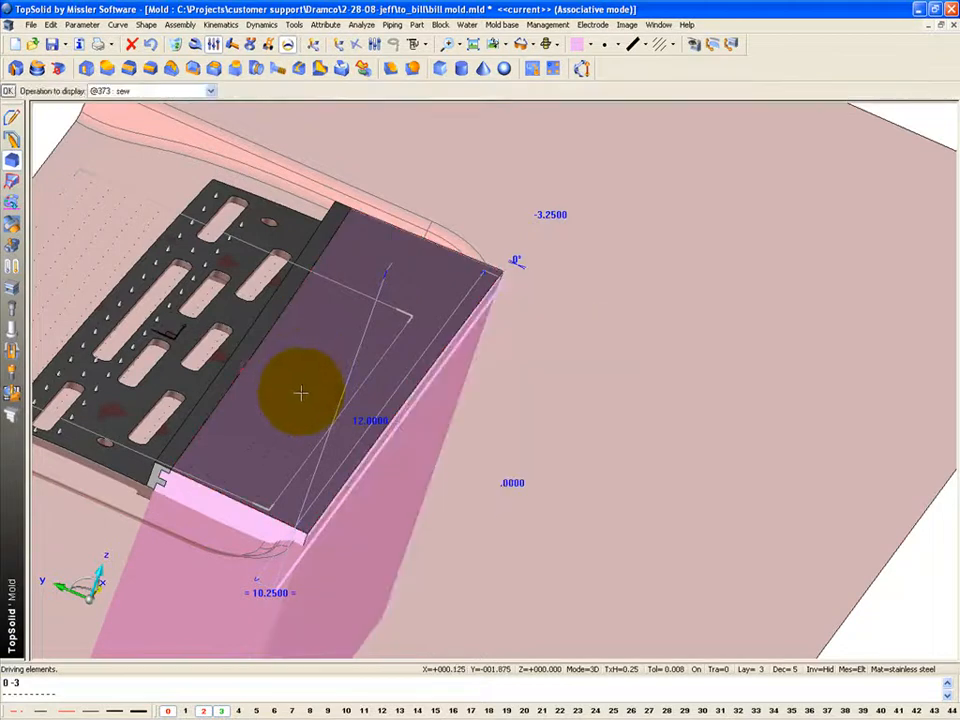
{"action": "left_click", "coordinate": [323, 562]}
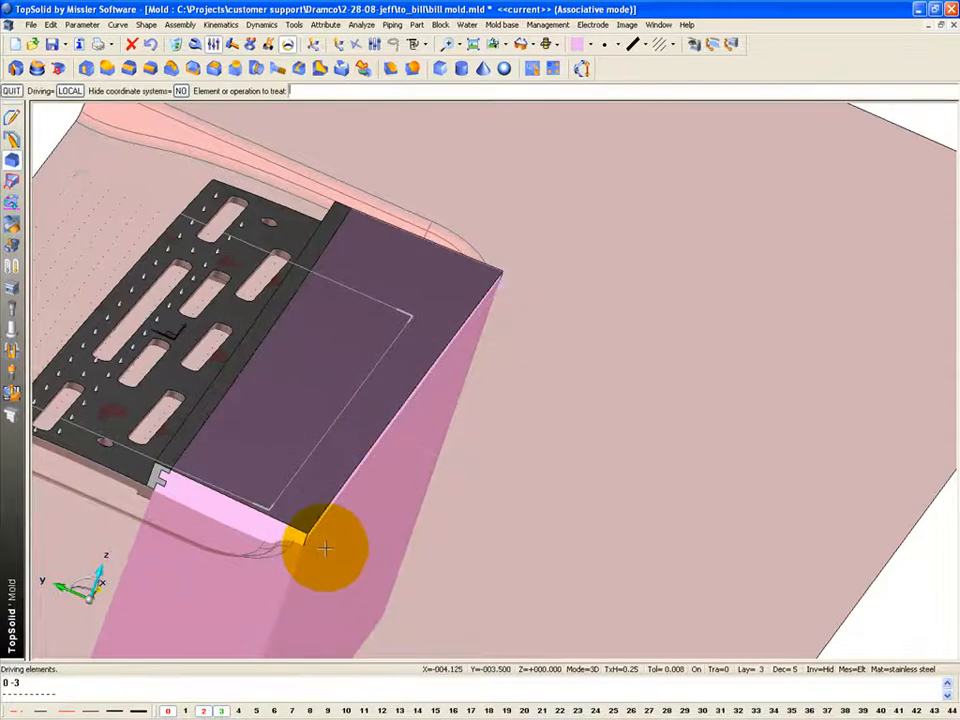
- Sew the trimmed front surface together with the top and end surfaces
{"action": "middle_click_drag", "start_coordinate": [325, 562], "coordinate": [352, 530]}
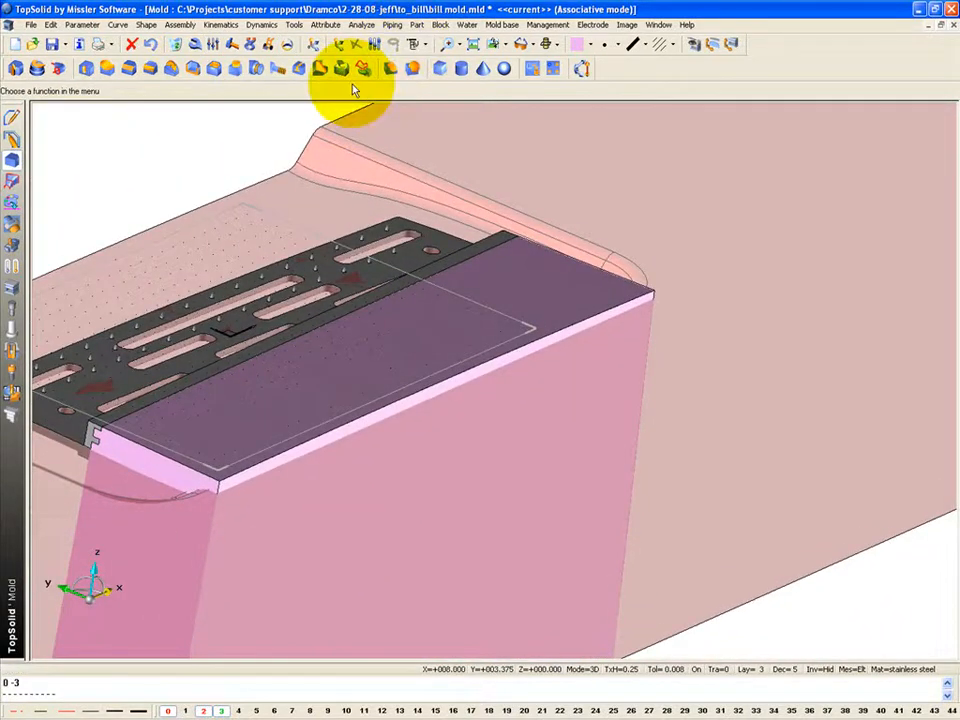
{"action": "left_click", "coordinate": [14, 182]}
{"action": "left_click", "coordinate": [434, 70]}
{"action": "left_click", "coordinate": [540, 316]}
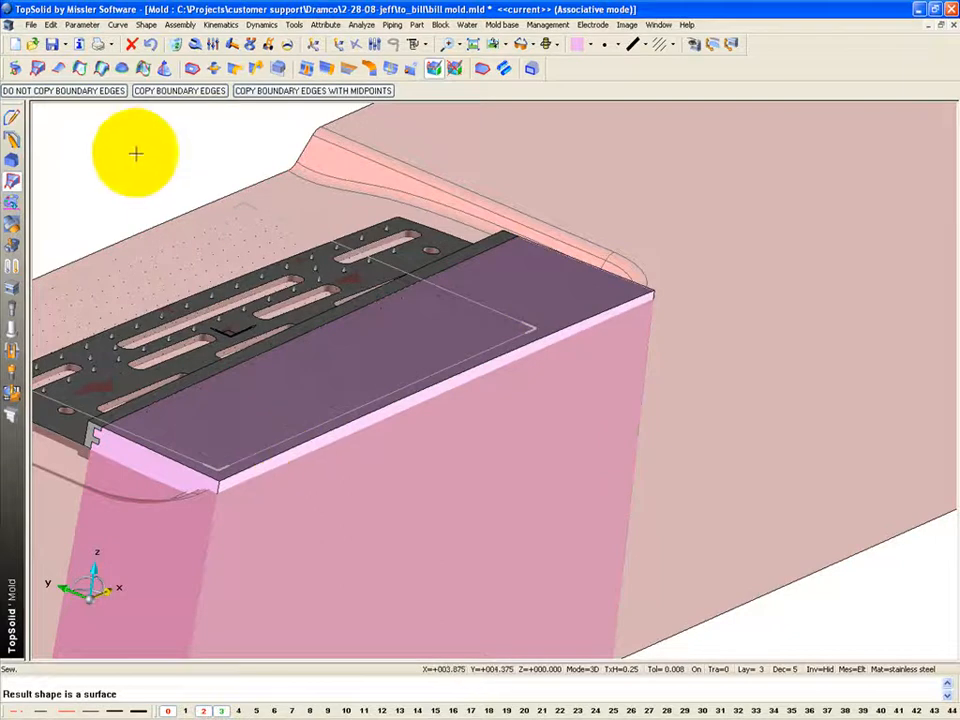
{"action": "key", "text": "Escape"}
- Try to draft the sewn shape's front face by 15° with the Normal draft type
{"action": "left_click", "coordinate": [14, 160]}
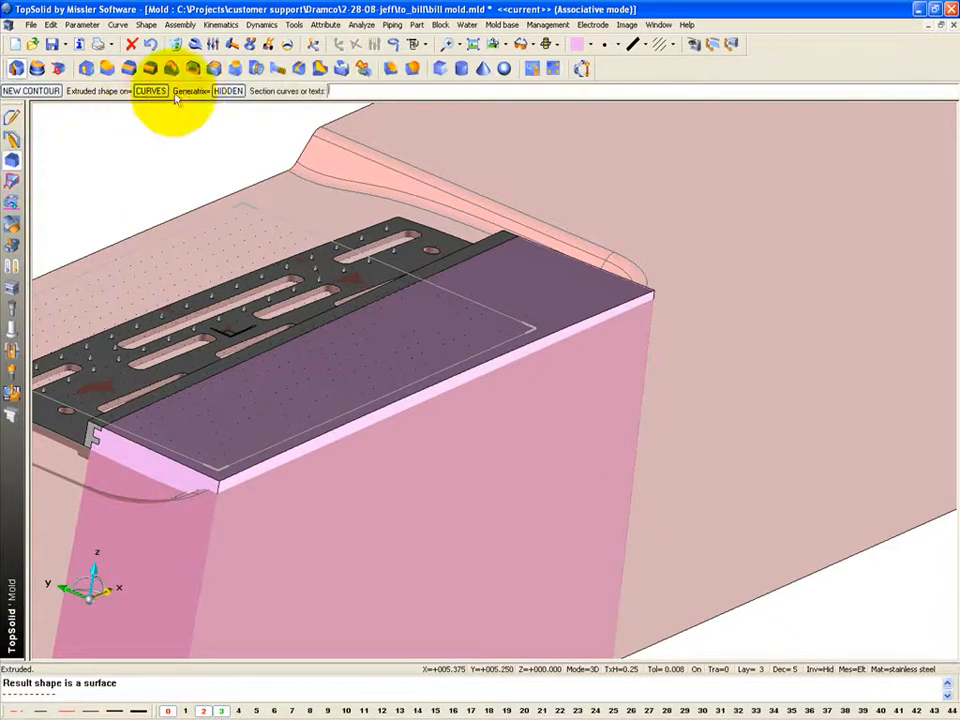
{"action": "left_click", "coordinate": [171, 67]}
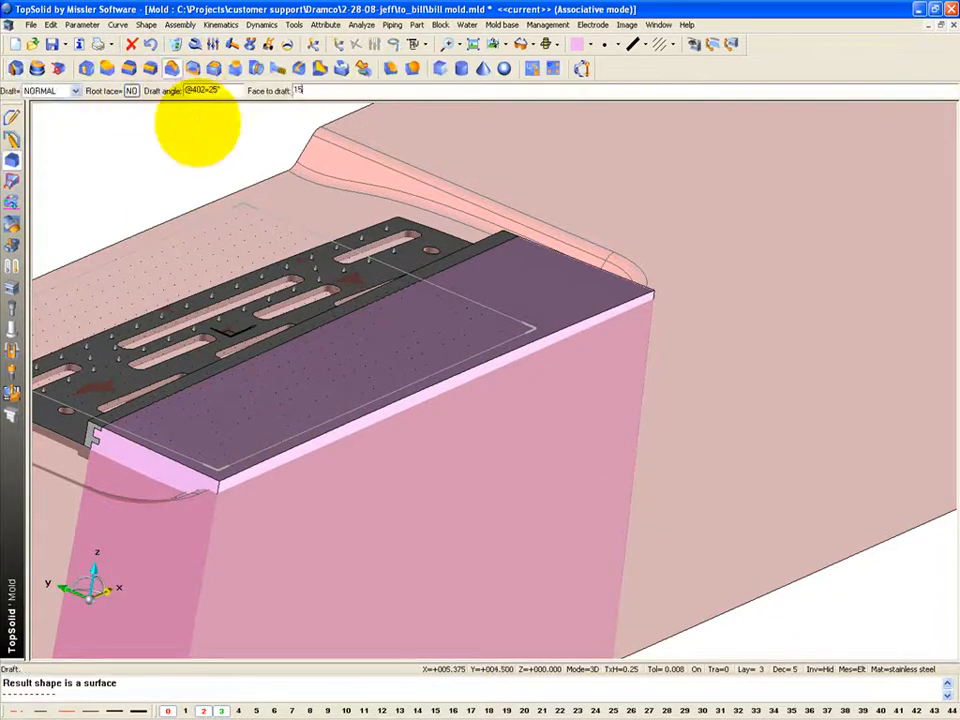
{"action": "left_click", "coordinate": [304, 449]}
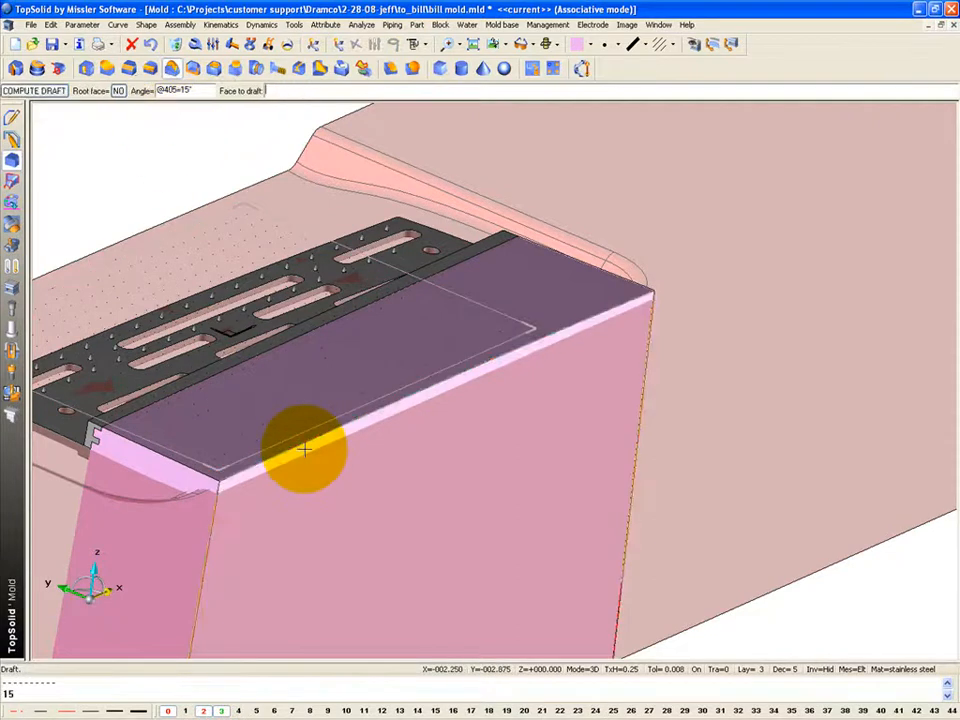
{"action": "middle_click", "coordinate": [304, 449]}
{"action": "middle_click_drag", "start_coordinate": [300, 413], "coordinate": [409, 474]}
{"action": "middle_click", "coordinate": [306, 388]}
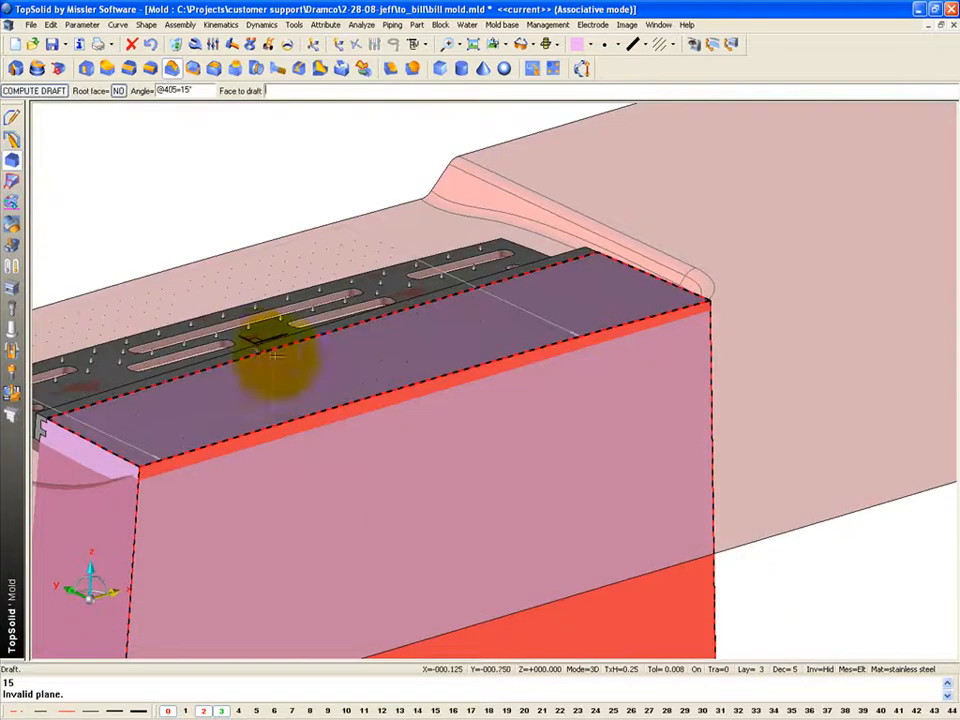
- Save the mold document
{"action": "left_click", "coordinate": [169, 69]}
{"action": "left_click", "coordinate": [76, 92]}
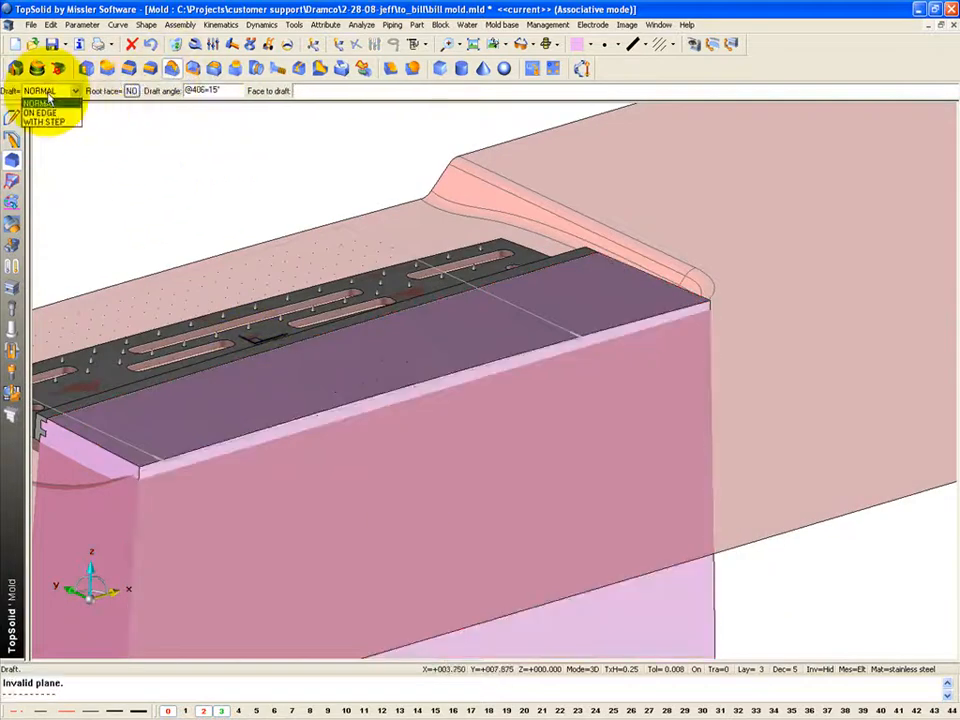
{"action": "left_click", "coordinate": [53, 45]}
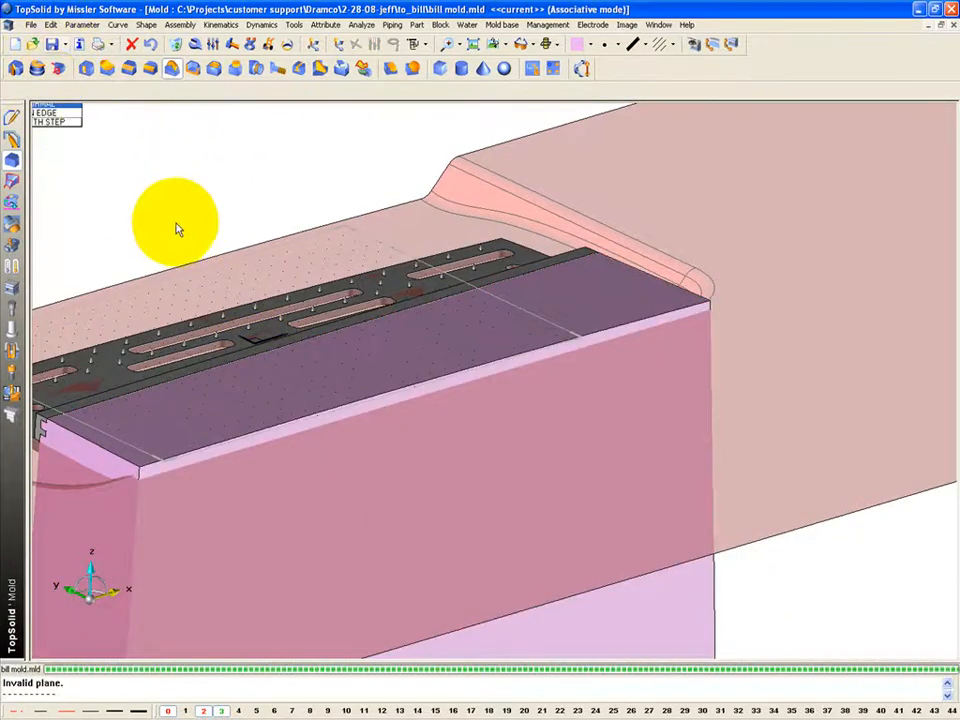
- Try to draft the front face by 15° with the On Edge type and Z+ as the mold opening direction
{"action": "left_click", "coordinate": [171, 69]}
{"action": "scroll", "coordinate": [148, 197], "scroll_direction": "down", "scroll_amount": 2}
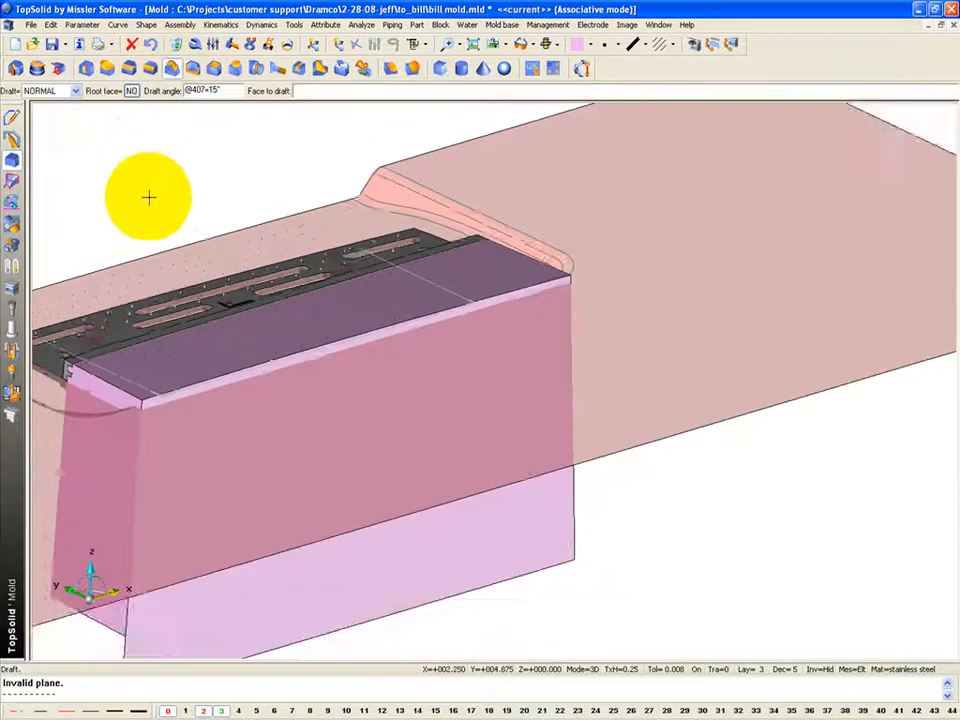
{"action": "left_click", "coordinate": [57, 117]}
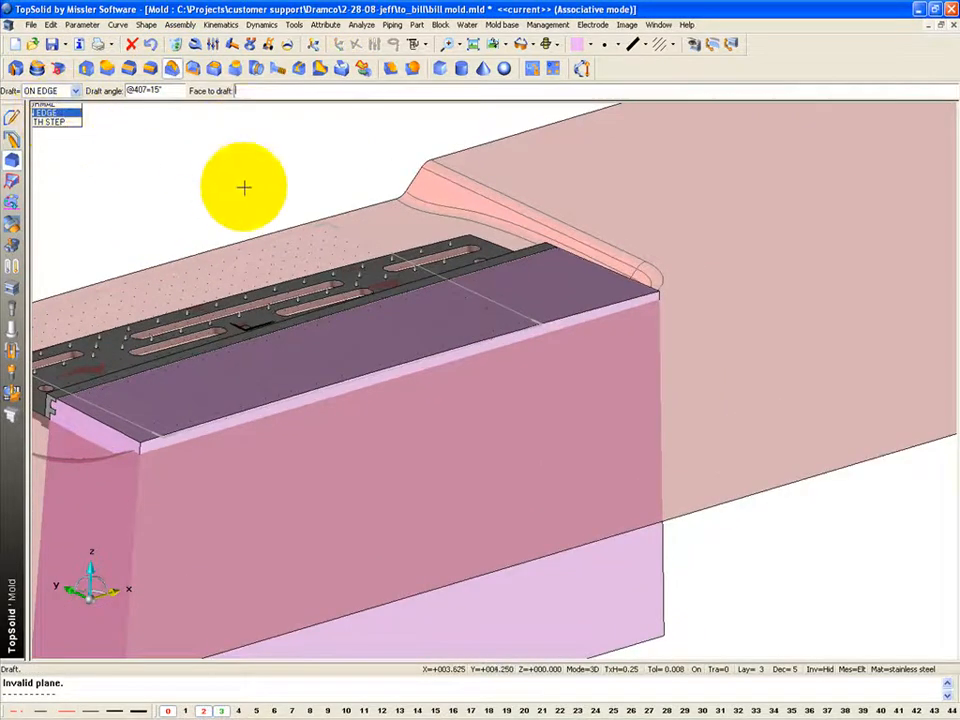
{"action": "left_click", "coordinate": [328, 395]}
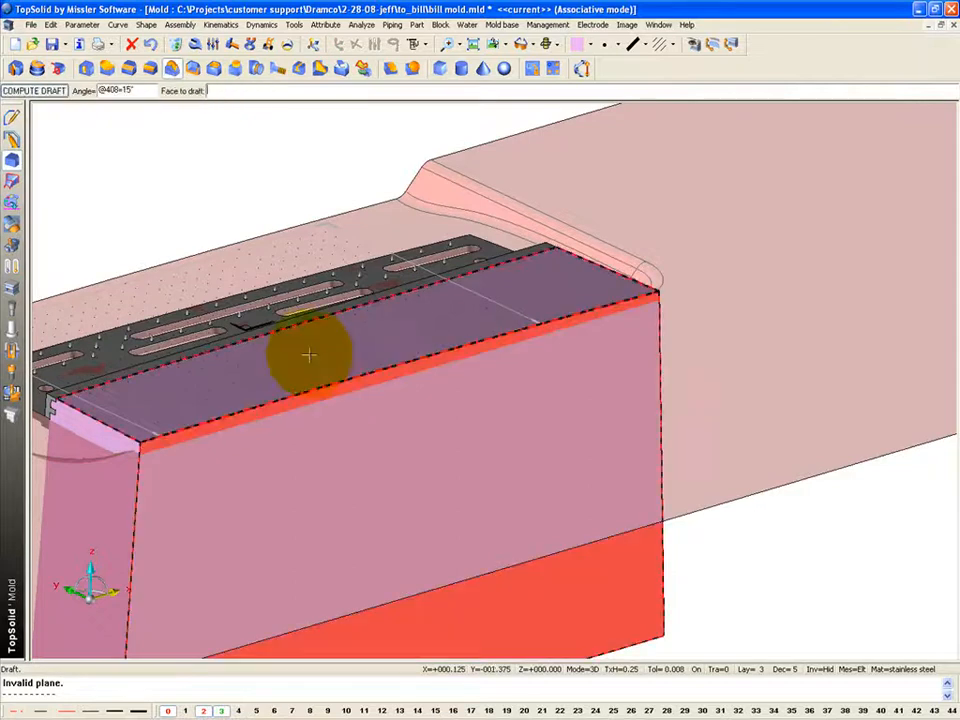
{"action": "left_click", "coordinate": [59, 91]}
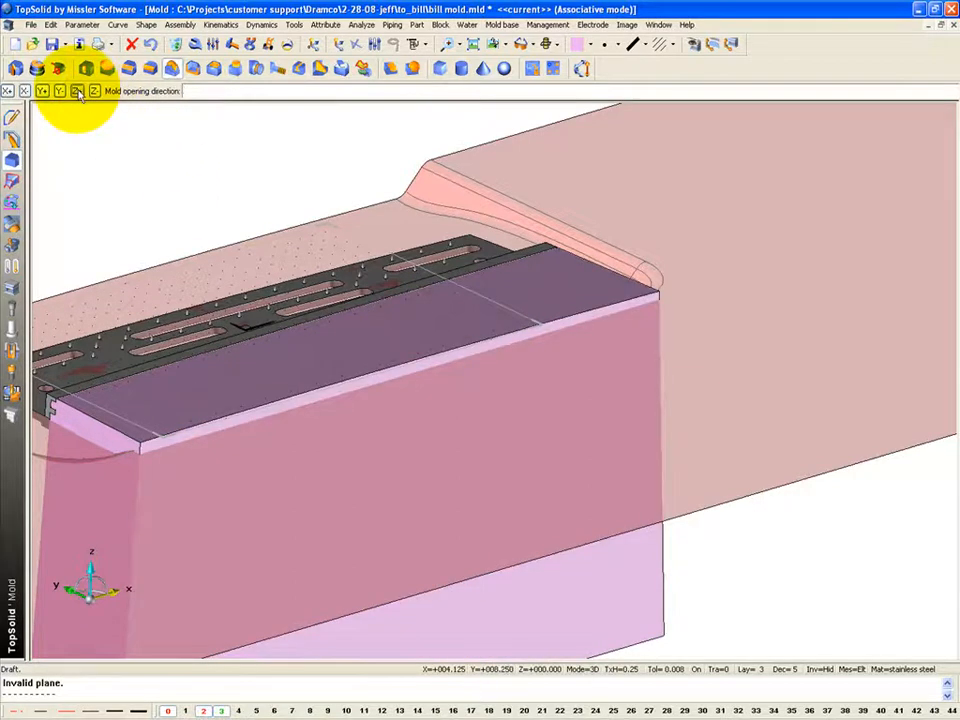
{"action": "left_click", "coordinate": [77, 91]}
{"action": "middle_click_drag", "start_coordinate": [197, 203], "coordinate": [265, 195]}
{"action": "key", "text": "Escape"}
- Draft the front face by 15° on edge with Z- as the mold opening direction
{"action": "left_click", "coordinate": [94, 91]}
{"action": "middle_click_drag", "start_coordinate": [137, 154], "coordinate": [108, 168]}
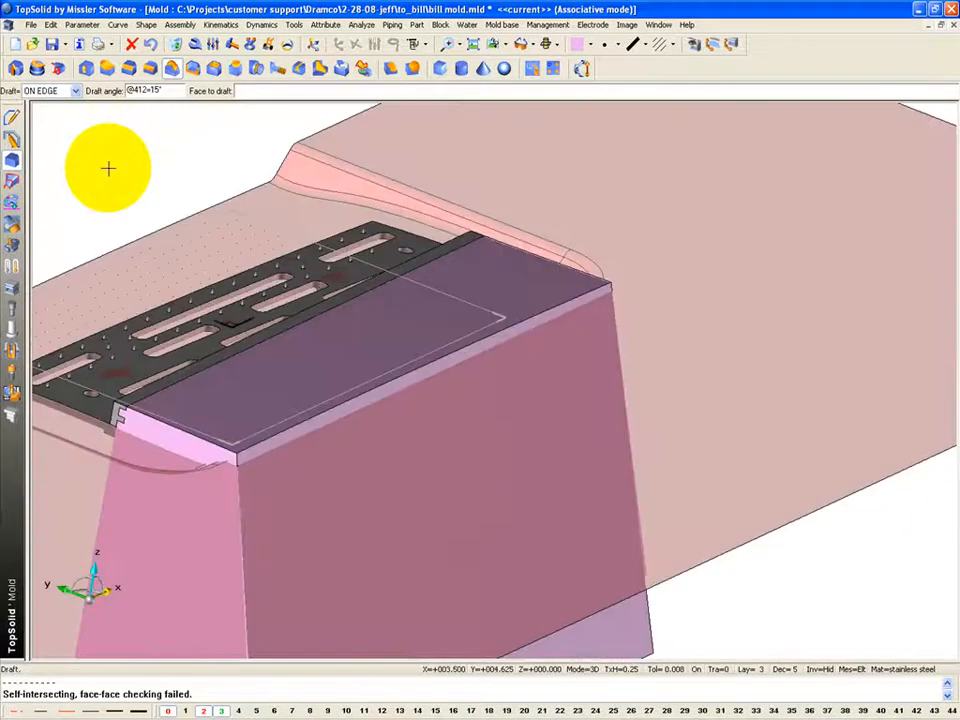
{"action": "key", "text": "Escape"}
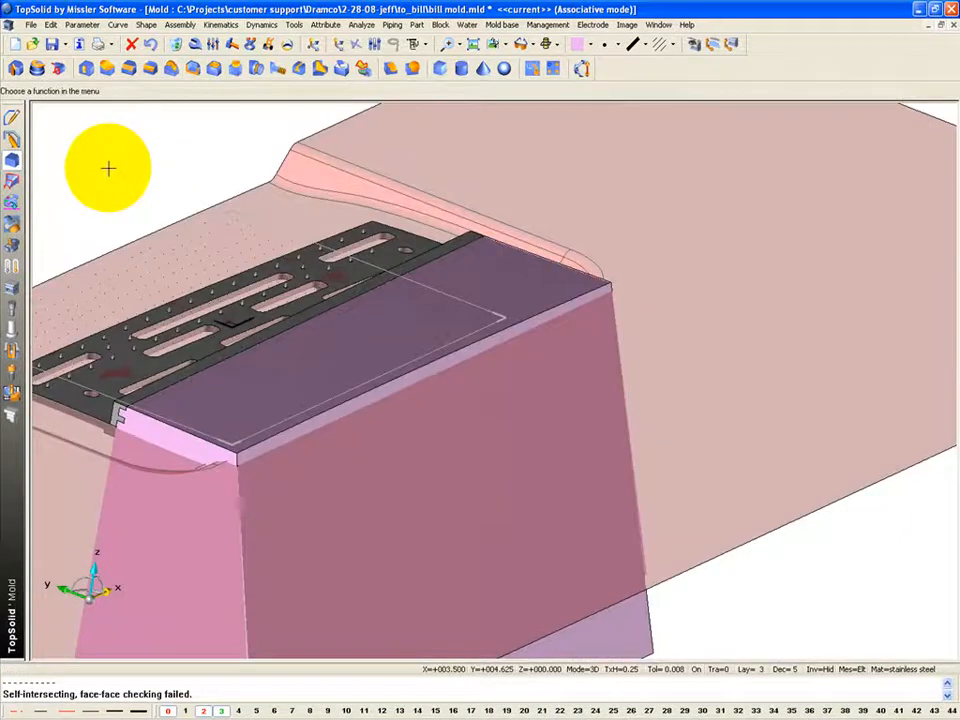